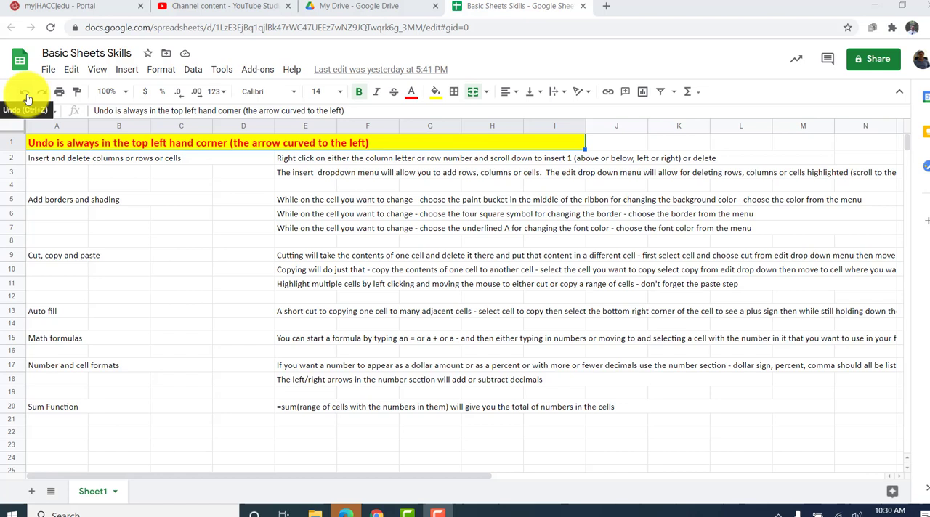
pyautogui.click(85, 174)
pyautogui.click(110, 175)
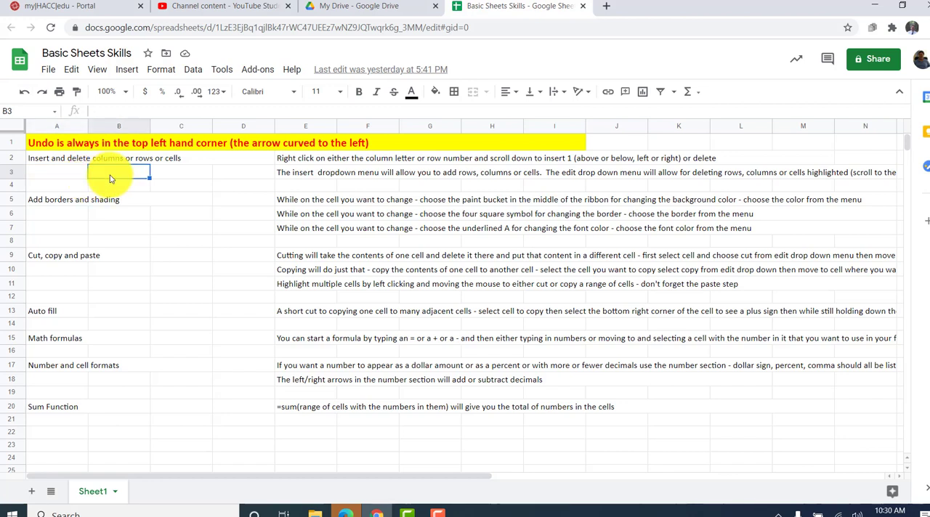
pyautogui.click(237, 163)
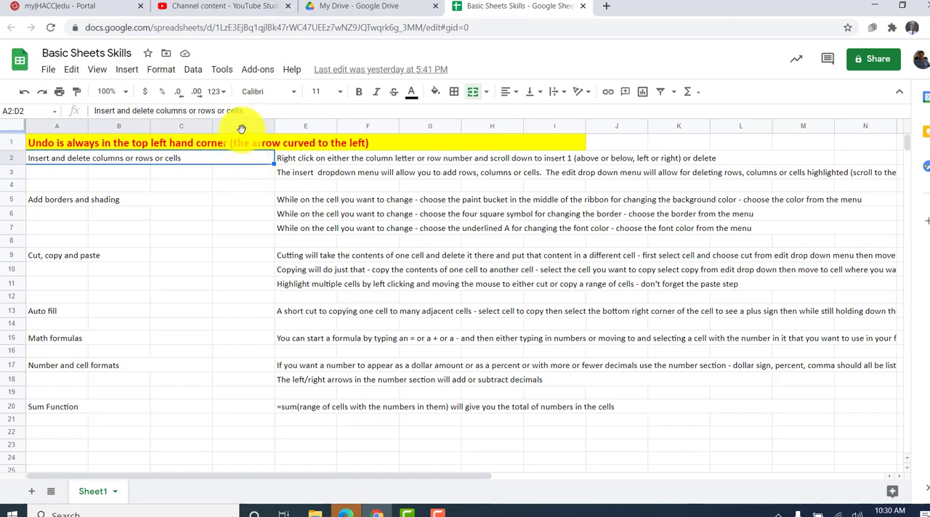
pyautogui.click(241, 129)
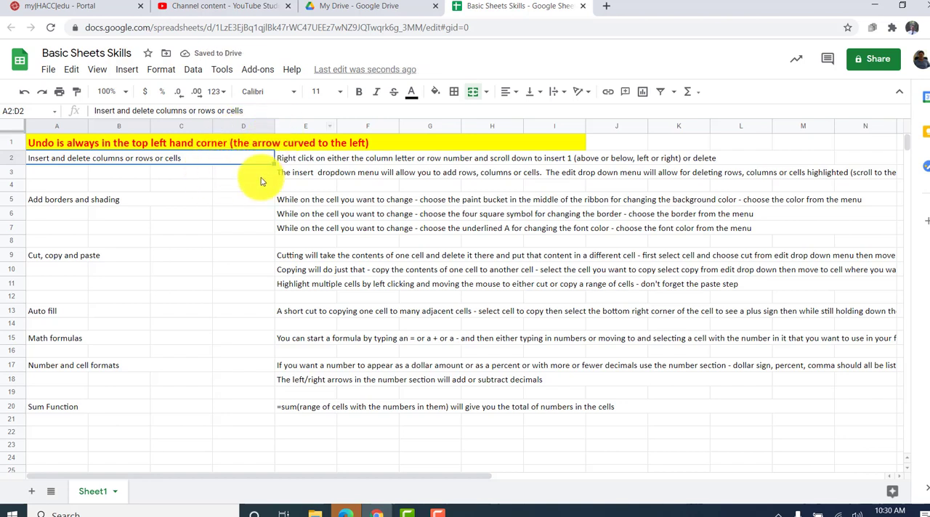
# - Insert a blank row above row 3, working from cell D3
pyautogui.click(258, 174)
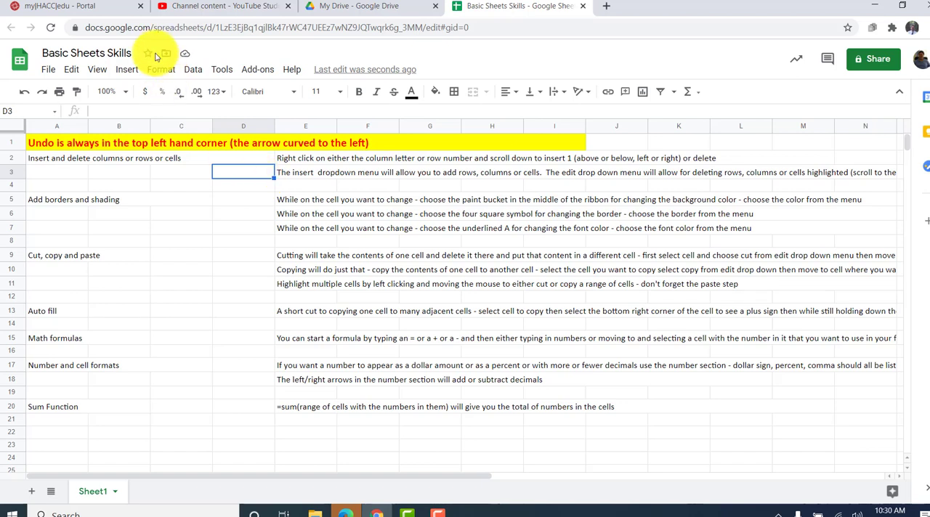
pyautogui.click(125, 72)
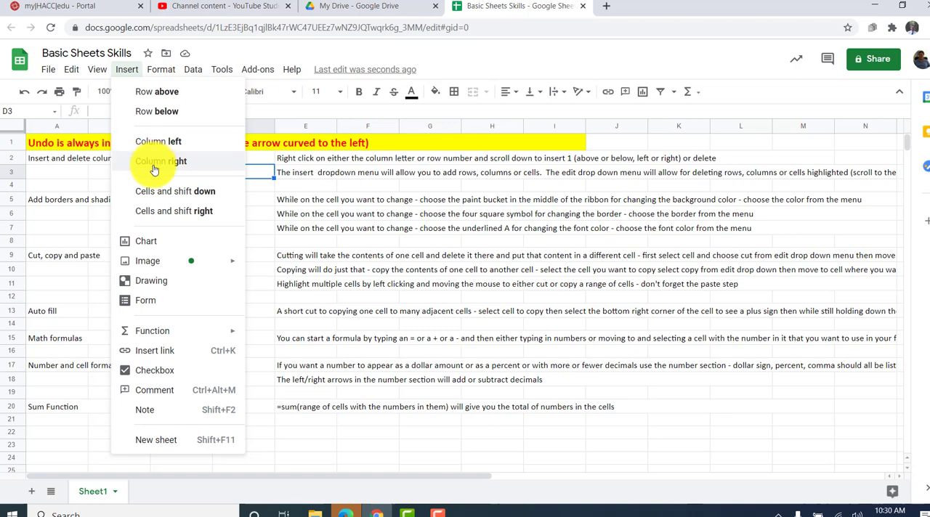
pyautogui.click(256, 183)
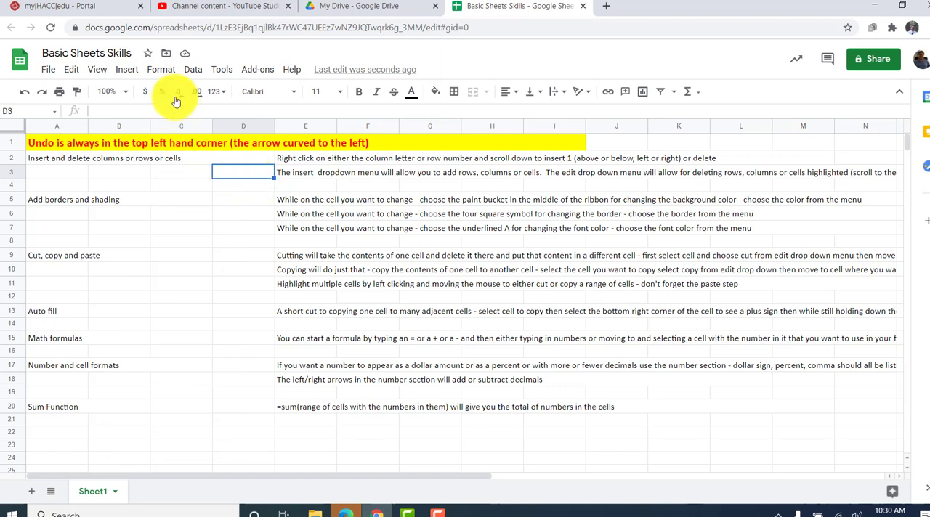
pyautogui.click(128, 70)
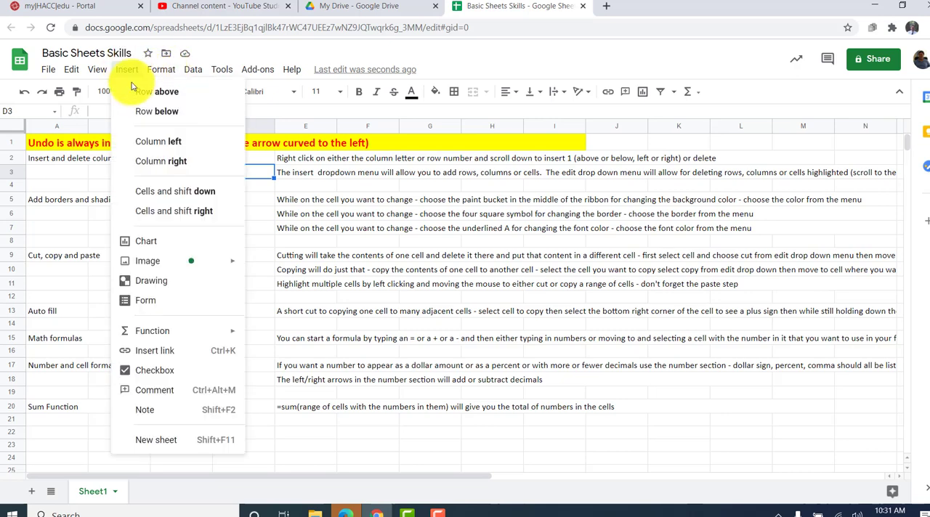
pyautogui.click(155, 92)
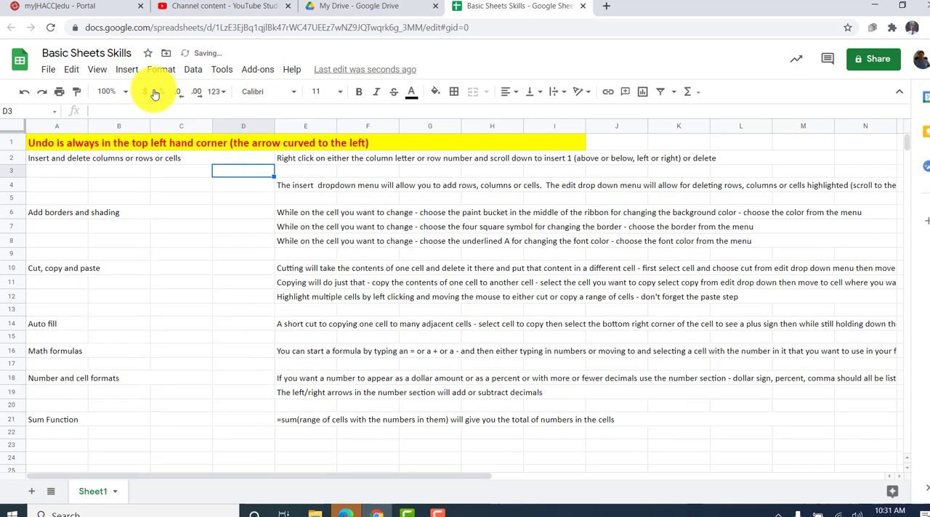
# - Delete the blank row 3 from the sheet, and delete column D as well
pyautogui.click(74, 70)
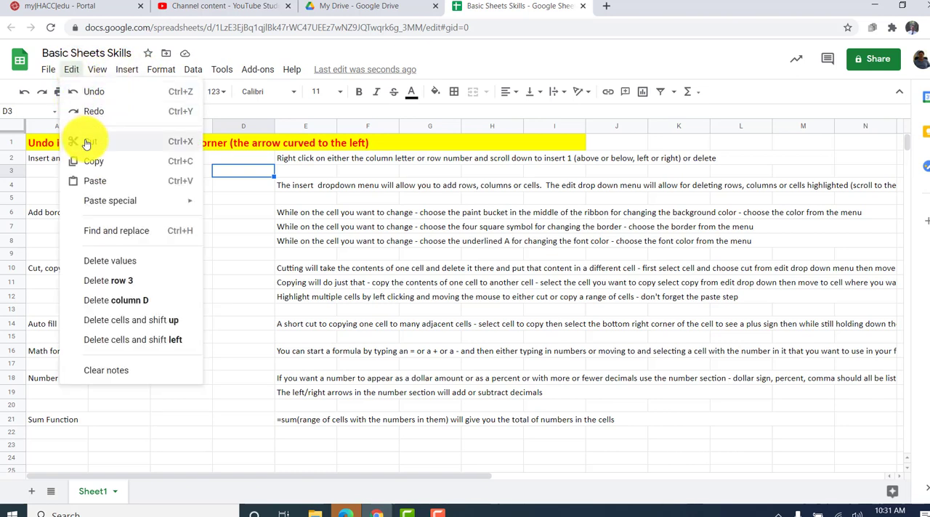
pyautogui.click(92, 285)
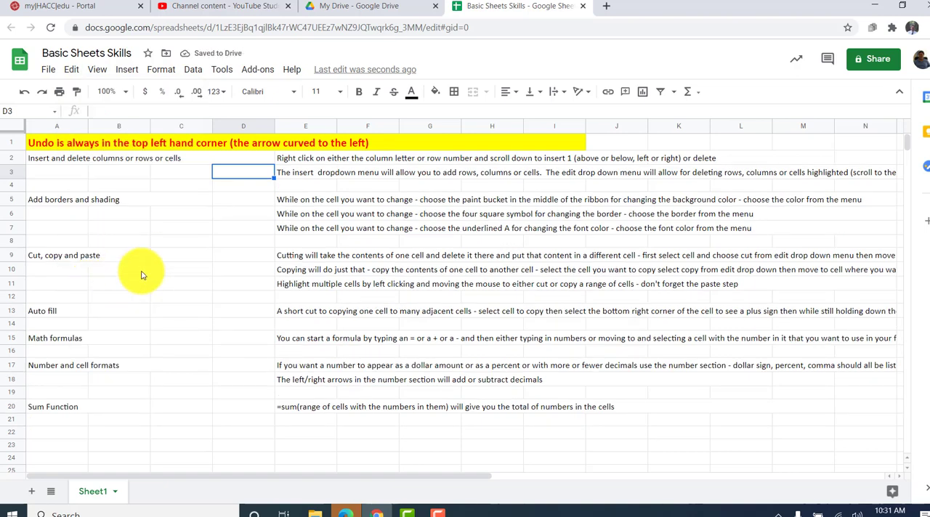
pyautogui.click(72, 70)
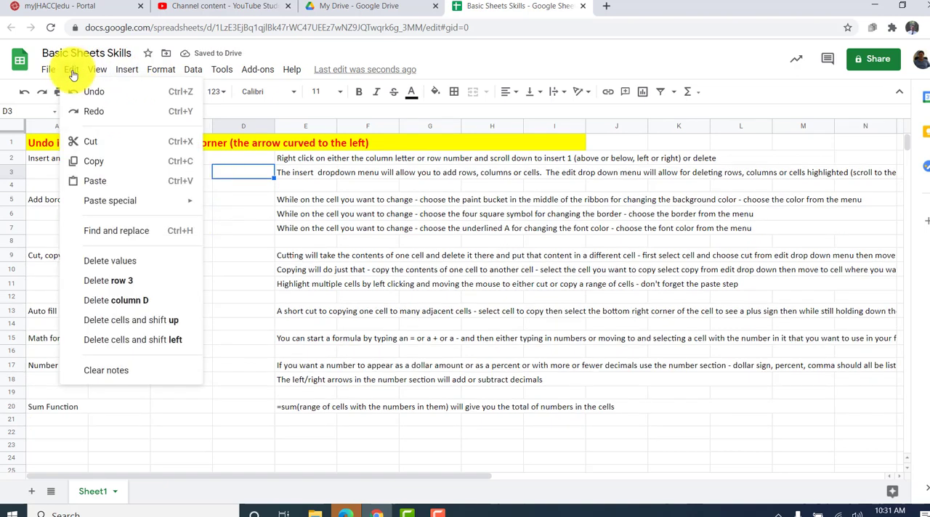
pyautogui.click(106, 301)
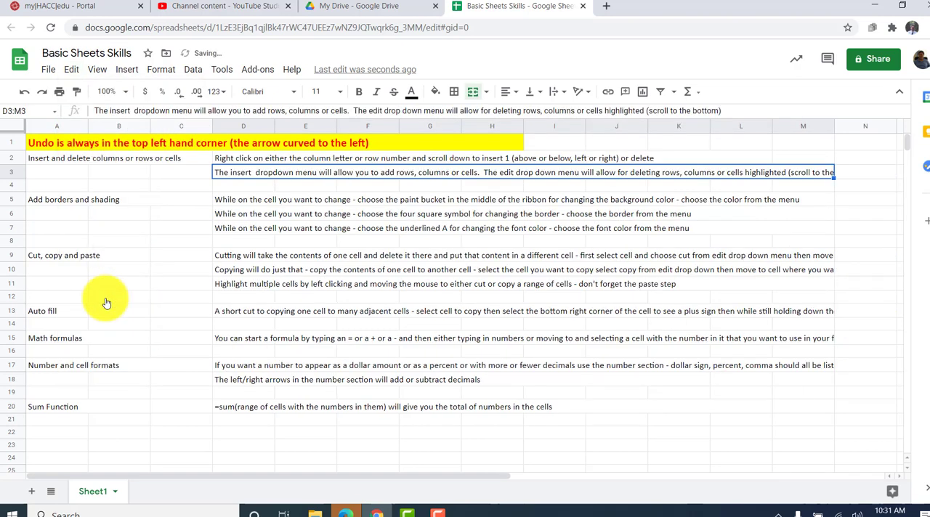
# - Try to insert cells at the merged range D3:M3, shifting the existing cells to the right
pyautogui.click(126, 70)
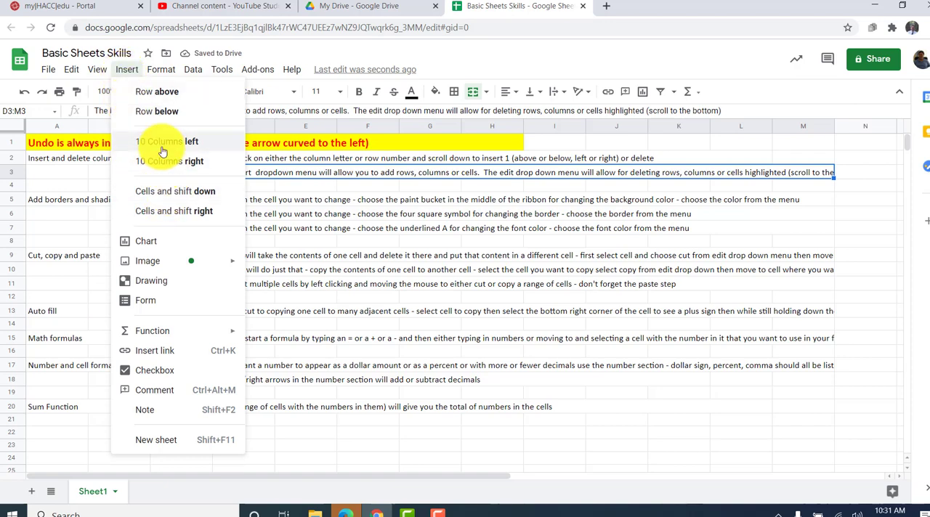
pyautogui.click(160, 70)
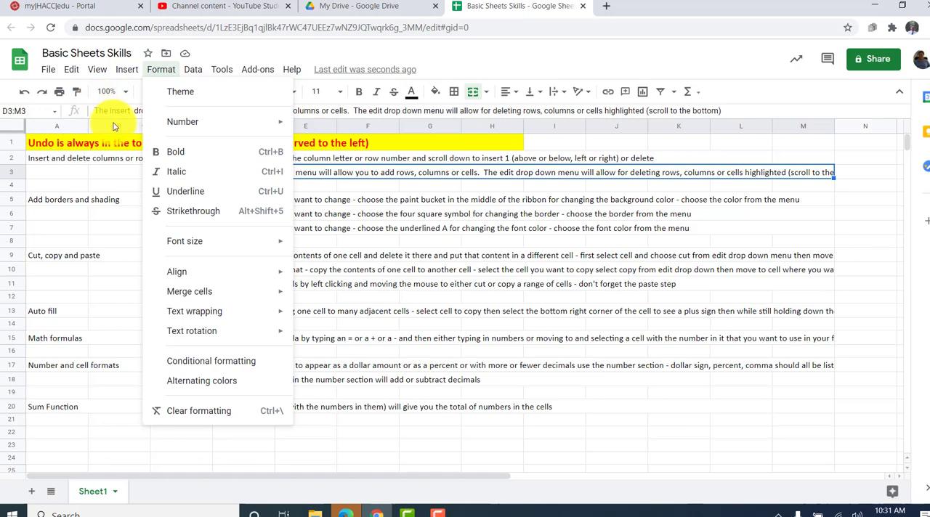
pyautogui.moveTo(128, 67)
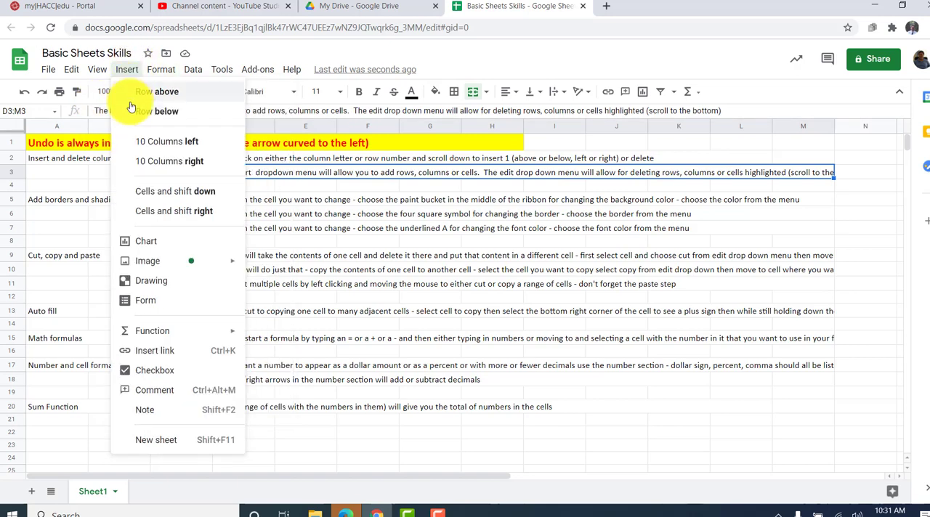
pyautogui.click(138, 210)
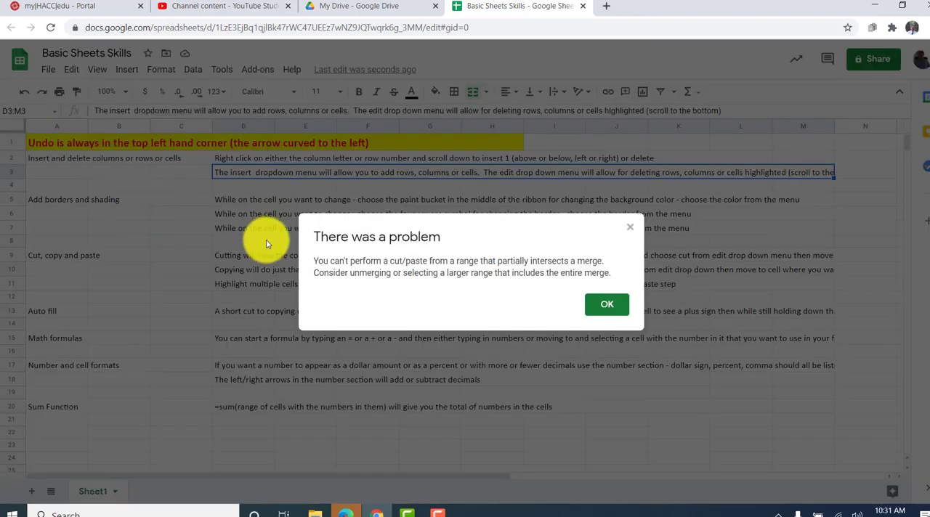
pyautogui.click(600, 310)
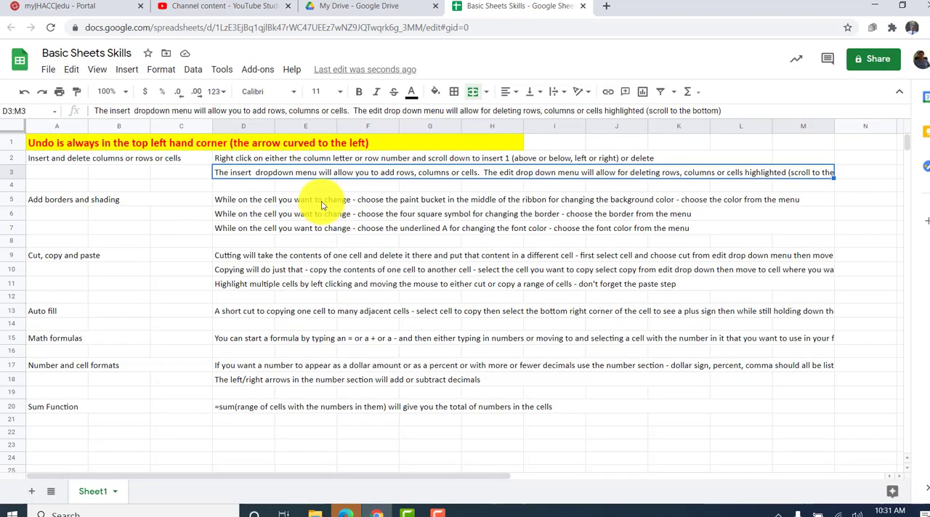
# - Insert a new column to the right of column C, working from cell C4
pyautogui.click(170, 185)
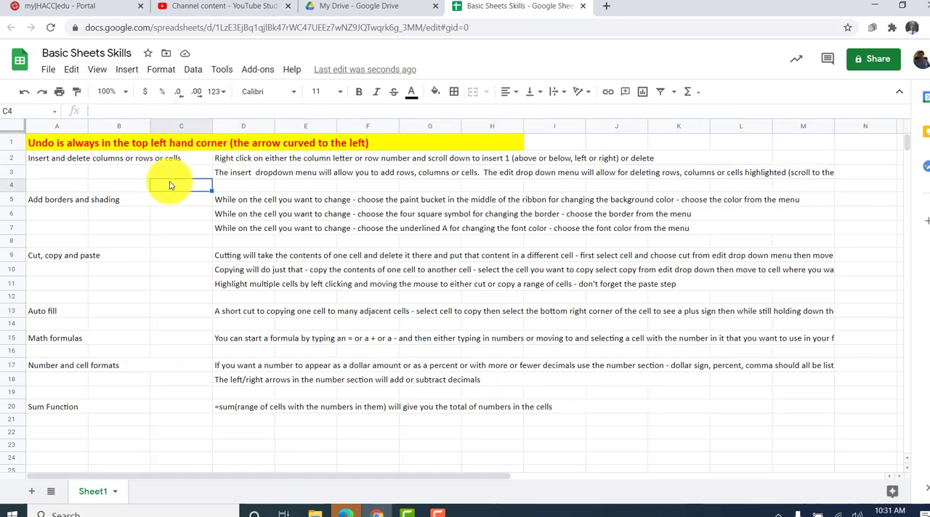
pyautogui.click(126, 70)
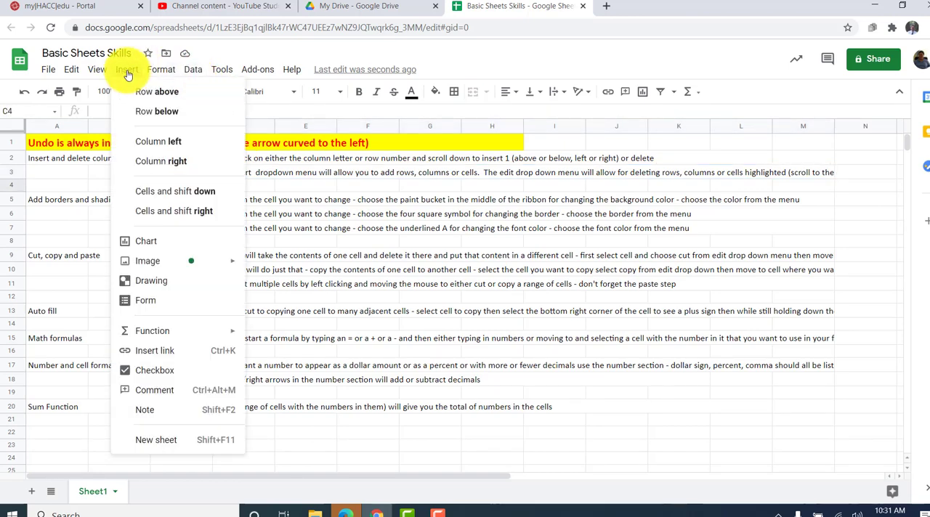
pyautogui.click(158, 166)
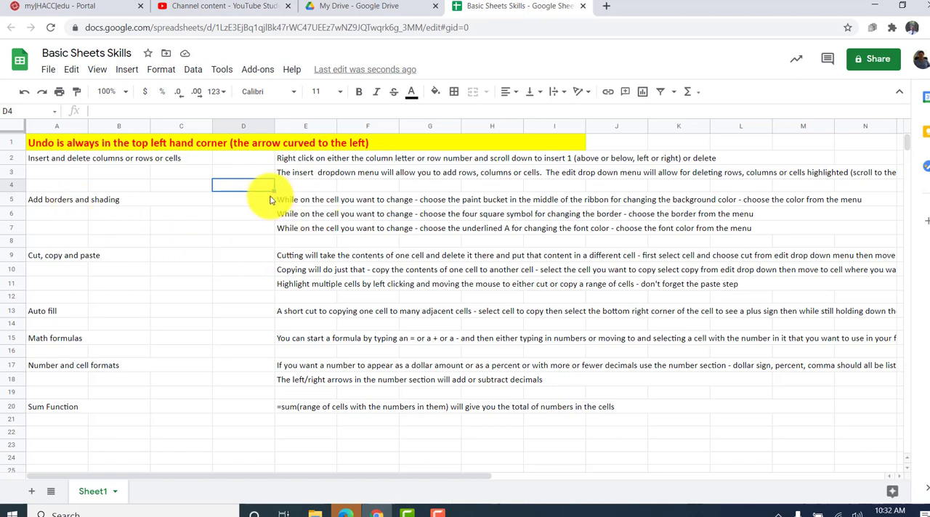
# - Fill cell D5, in the "Add borders and shading" row, with a light green background
pyautogui.click(242, 203)
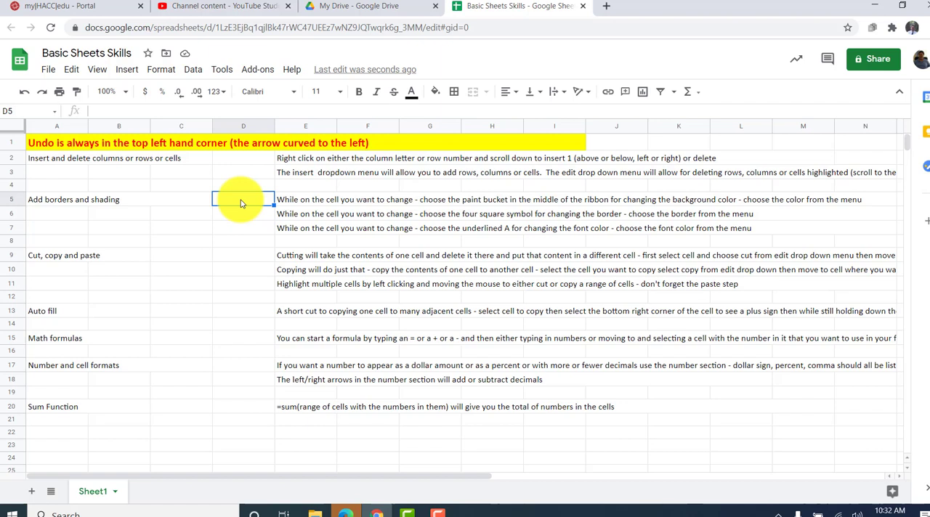
pyautogui.click(436, 93)
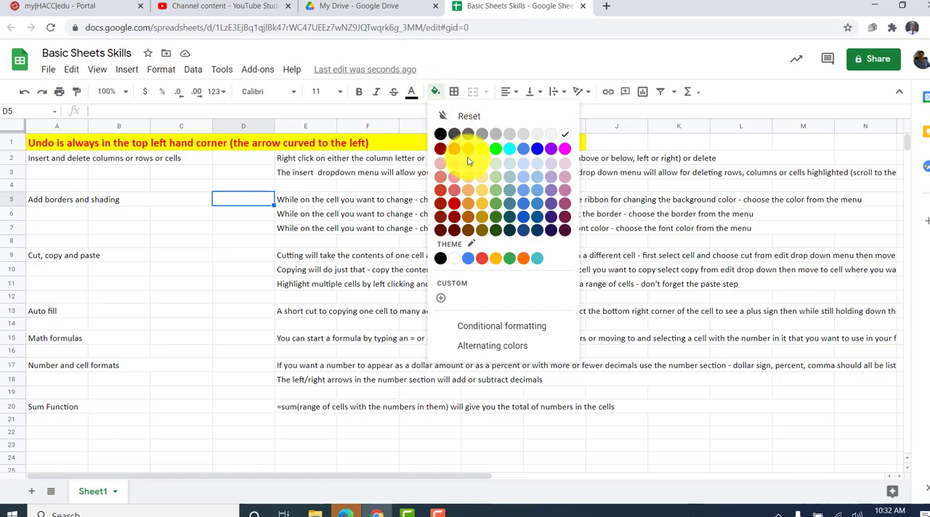
pyautogui.click(498, 192)
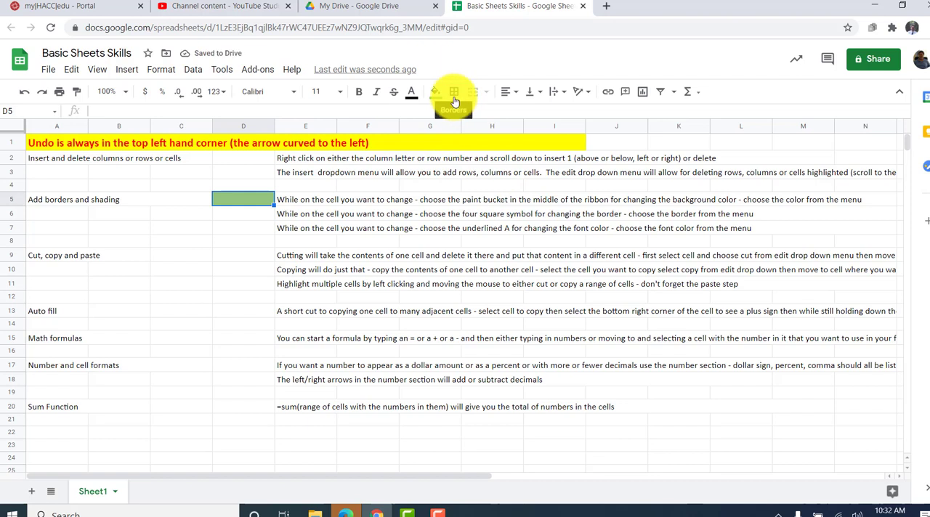
# - Apply all borders to cell D6, directly below the green cell
pyautogui.click(240, 213)
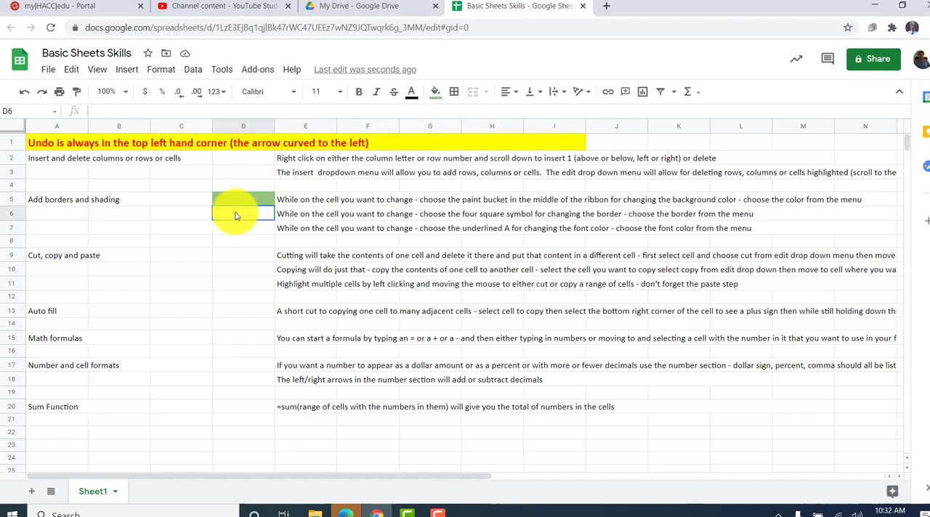
pyautogui.click(455, 96)
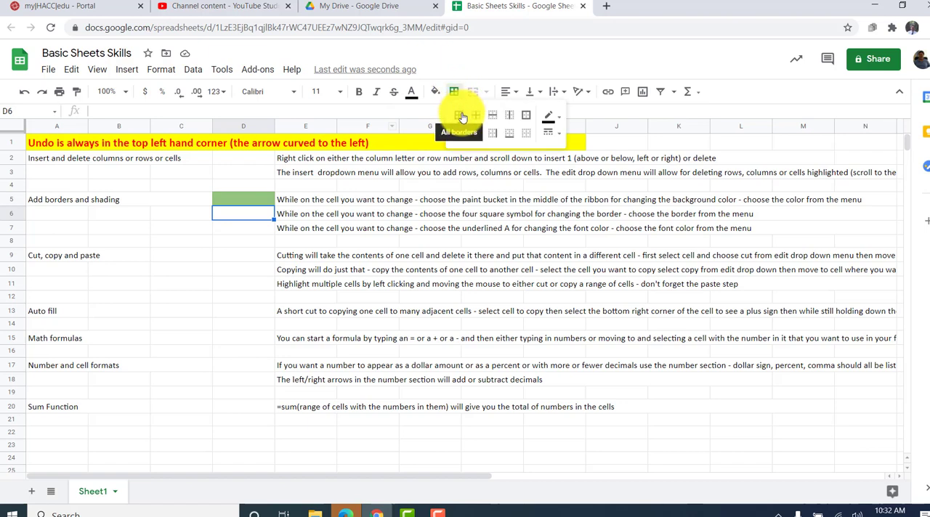
pyautogui.click(462, 117)
pyautogui.click(245, 243)
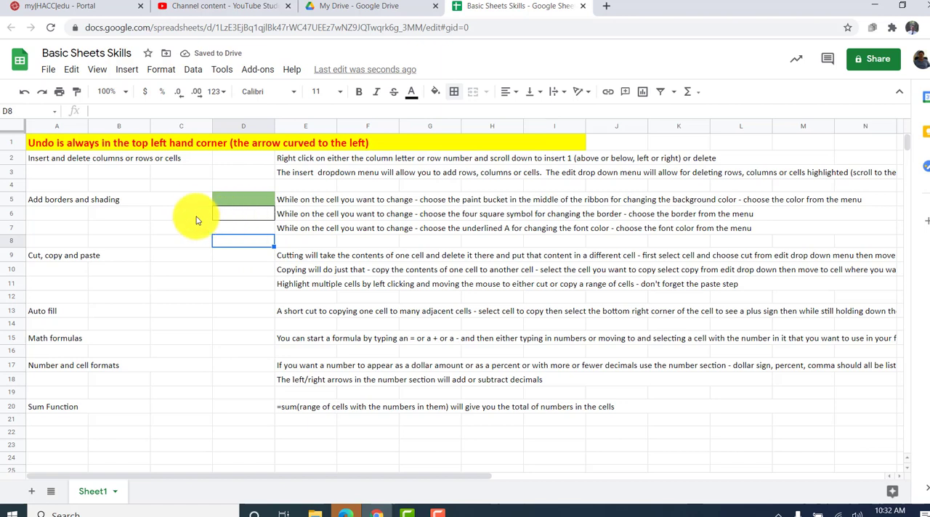
# - Apply all borders to the cell range C6:D7
pyautogui.moveTo(191, 215); pyautogui.dragTo(234, 224)
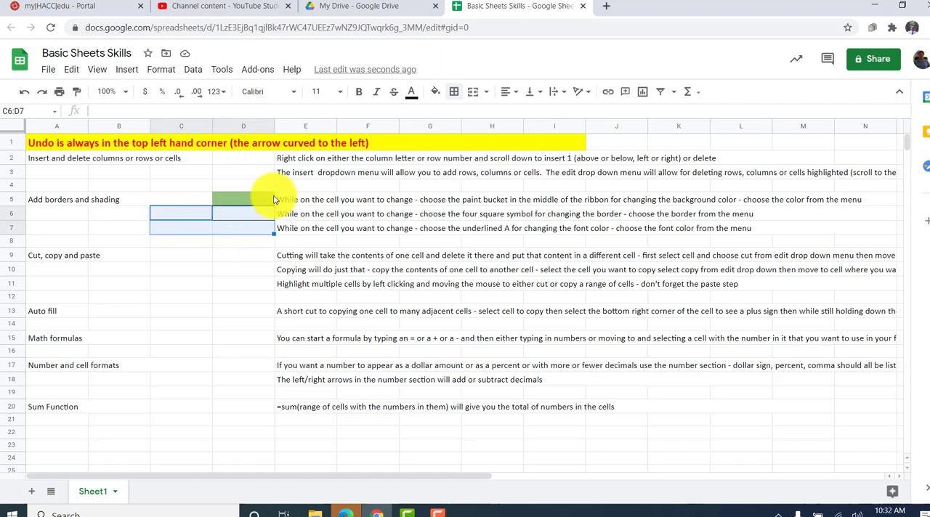
pyautogui.click(452, 91)
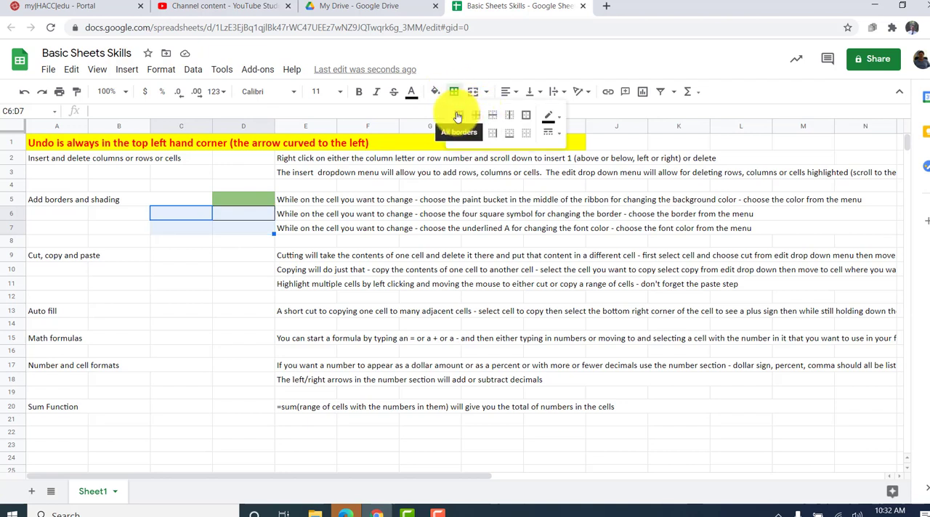
pyautogui.click(458, 116)
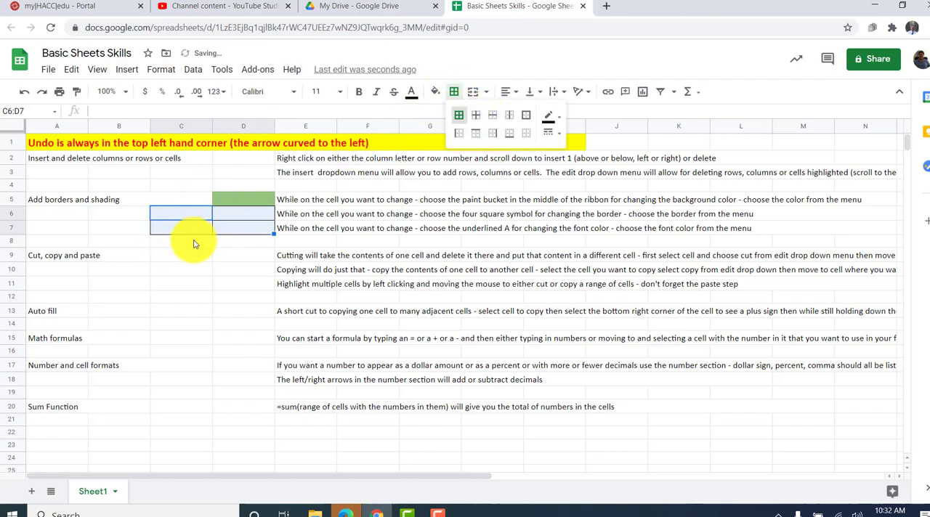
# - Enter the text "yes" in cell D7
pyautogui.click(251, 231)
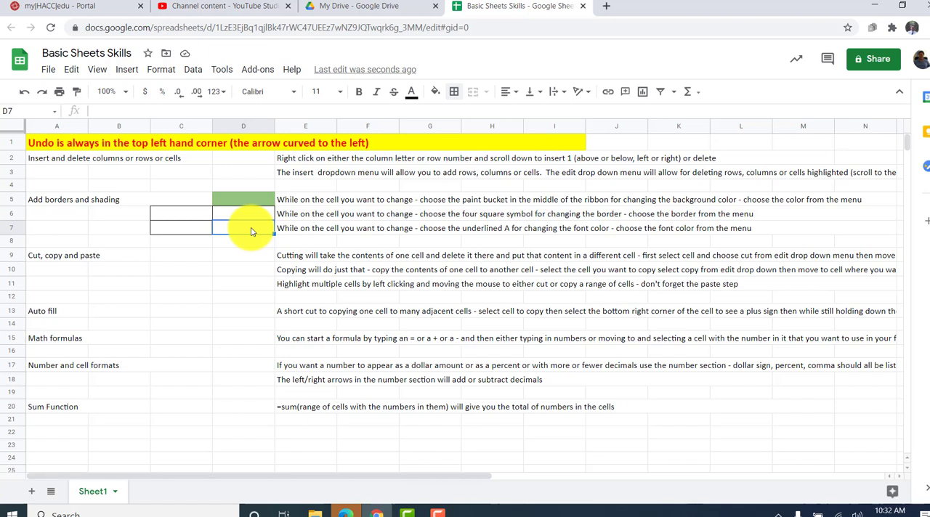
pyautogui.write('yes')
pyautogui.press('Return')
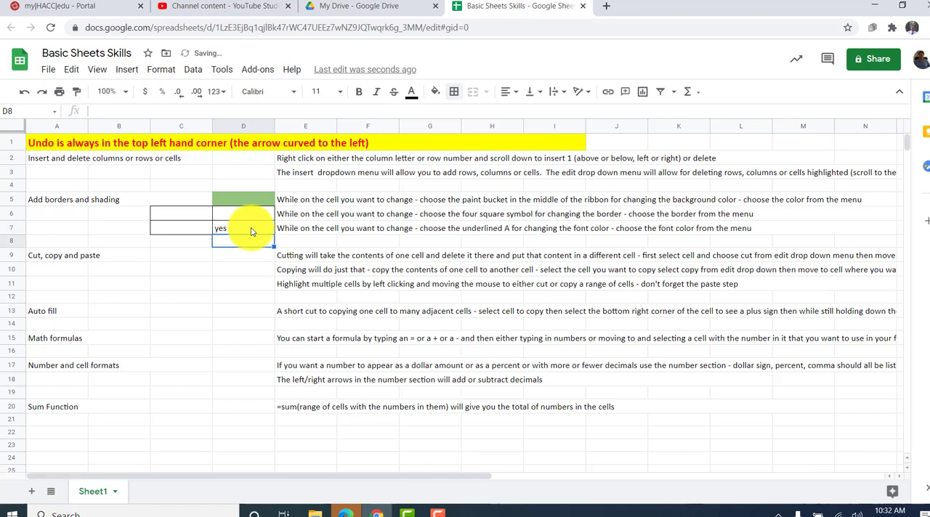
# - Set the text color of the "yes" entry in cell D7 to medium blue
pyautogui.click(252, 231)
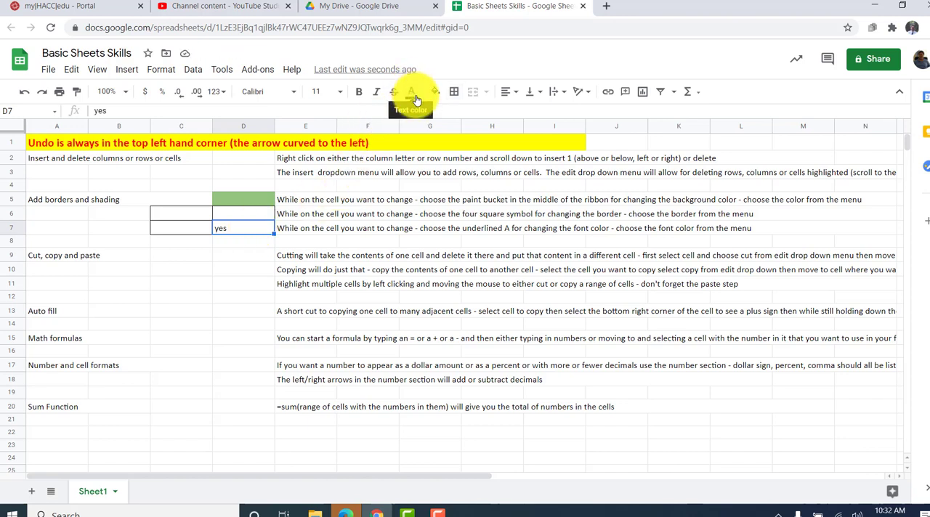
pyautogui.click(412, 93)
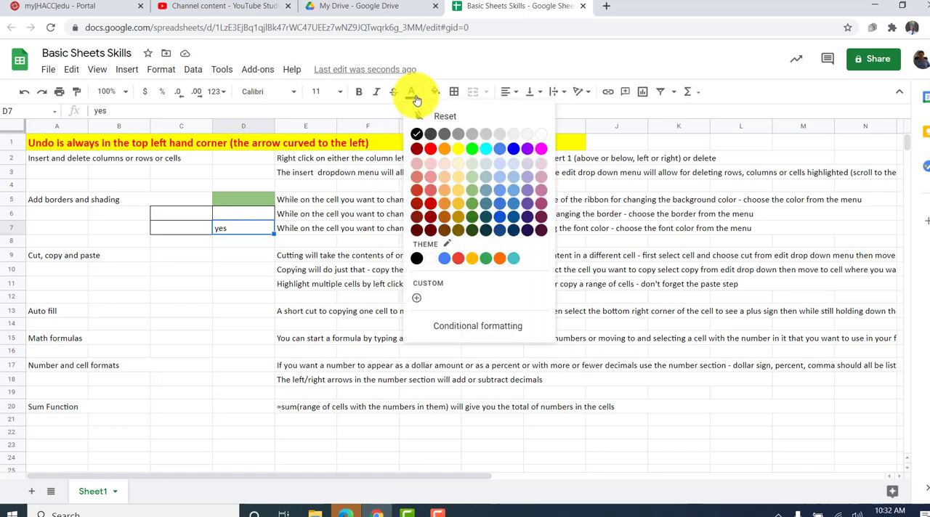
pyautogui.click(498, 210)
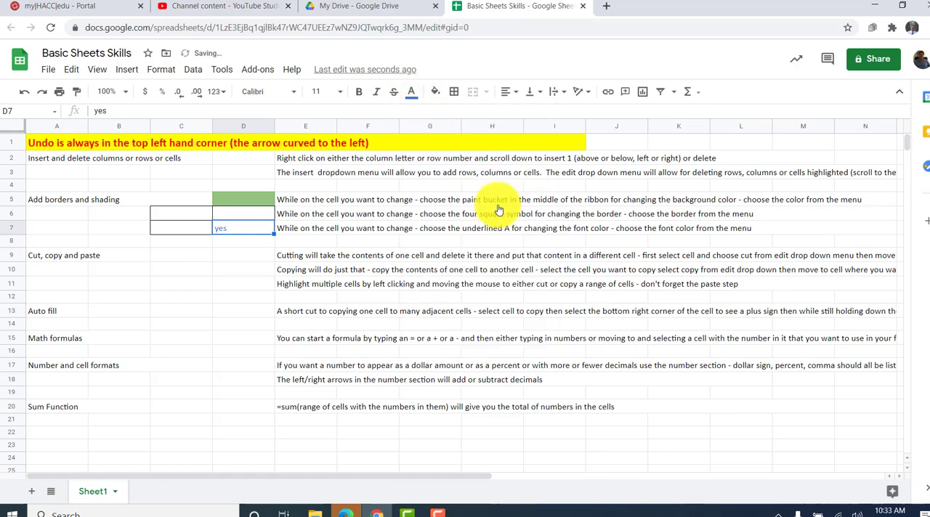
pyautogui.click(412, 92)
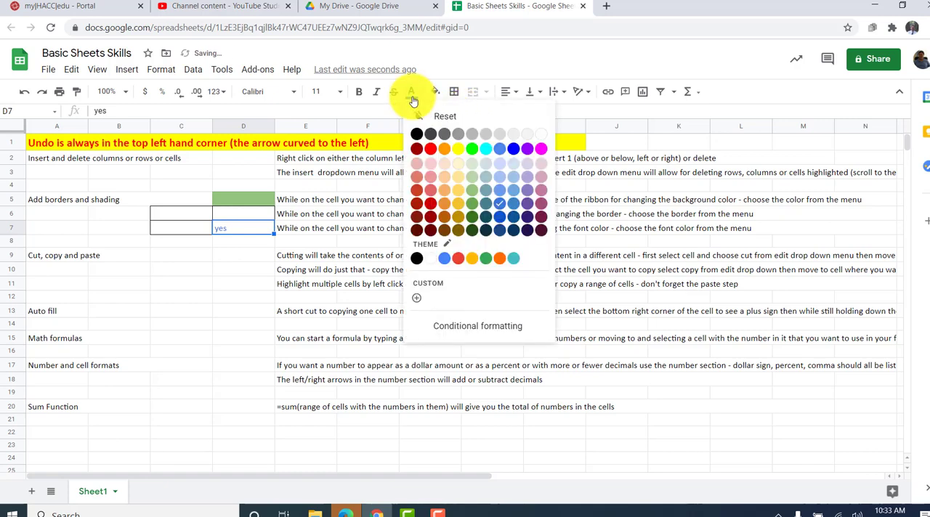
# - Try dark magenta as the text color of "yes" in cell D7 and settle on dark red
pyautogui.click(540, 210)
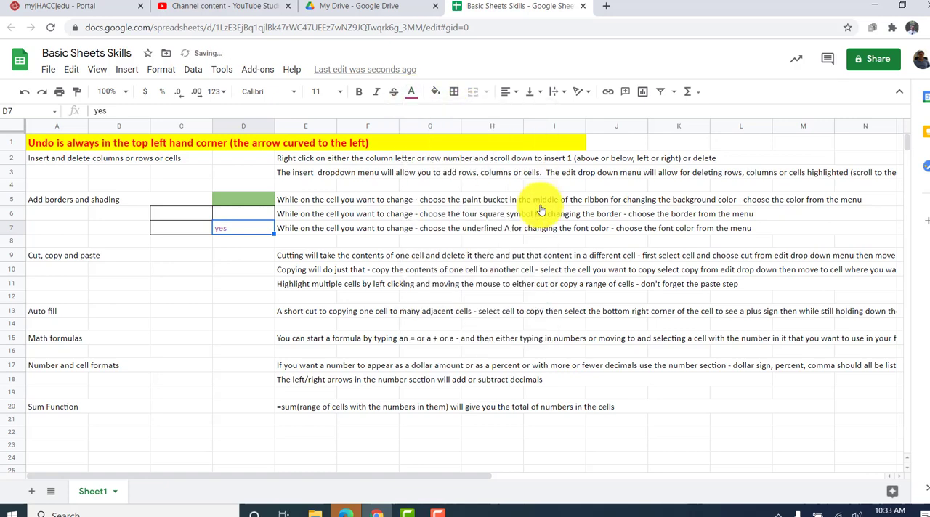
pyautogui.click(412, 93)
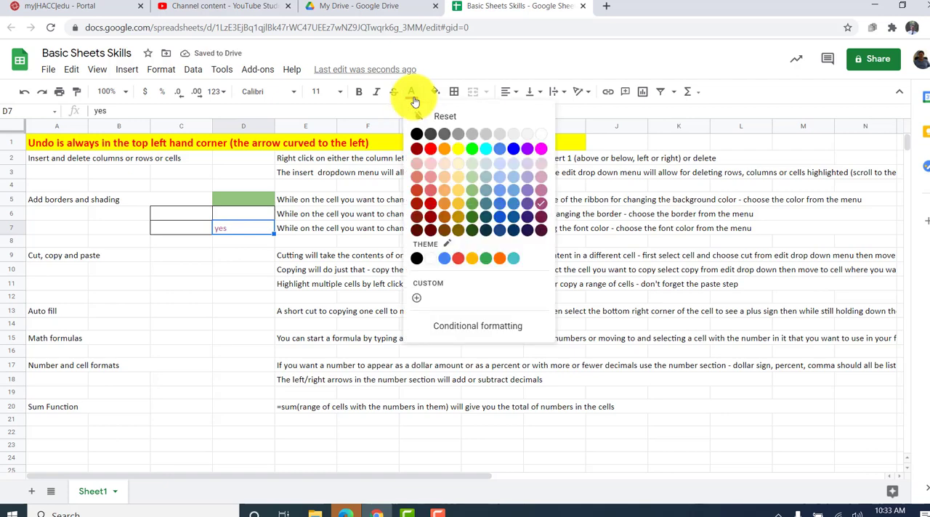
pyautogui.click(428, 212)
pyautogui.click(227, 255)
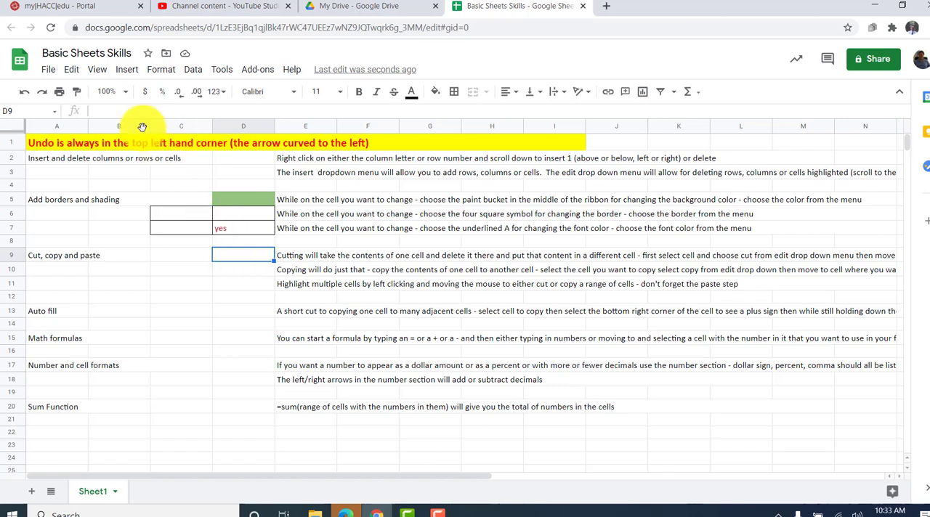
pyautogui.click(71, 71)
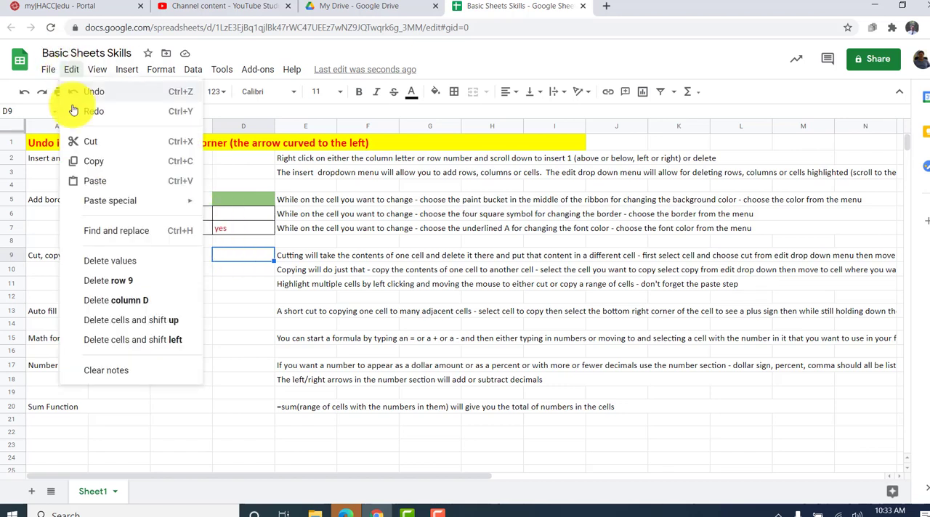
pyautogui.click(93, 147)
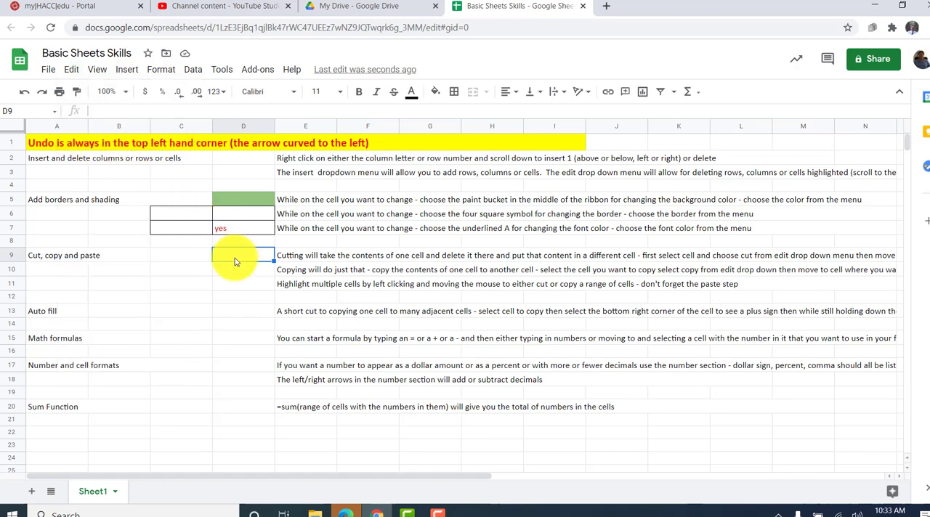
pyautogui.click(242, 298)
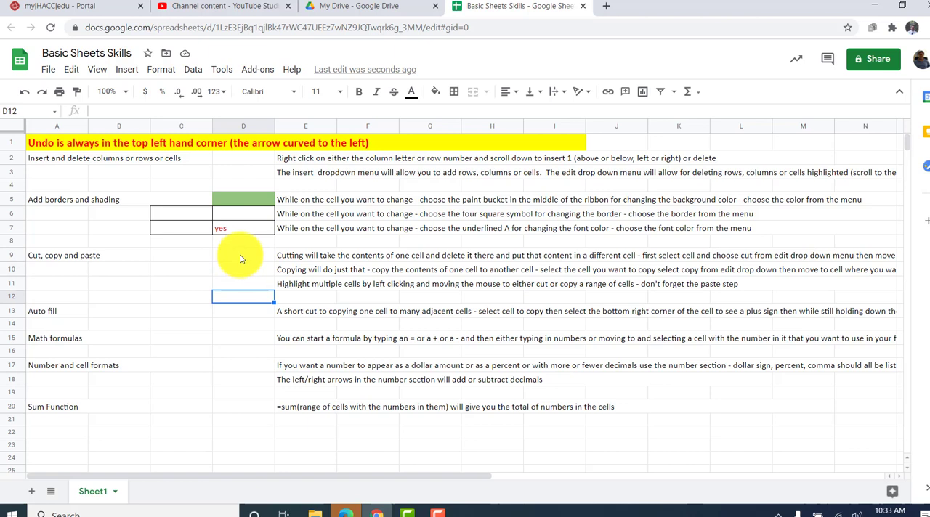
# - Enter 456 in cell D9 and move it to cell C9 by cutting and pasting
pyautogui.click(241, 255)
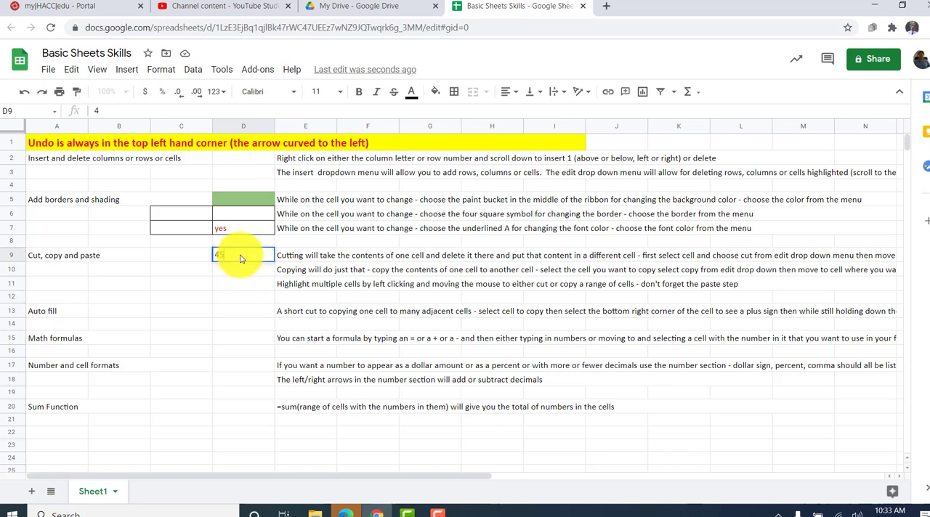
pyautogui.write('456')
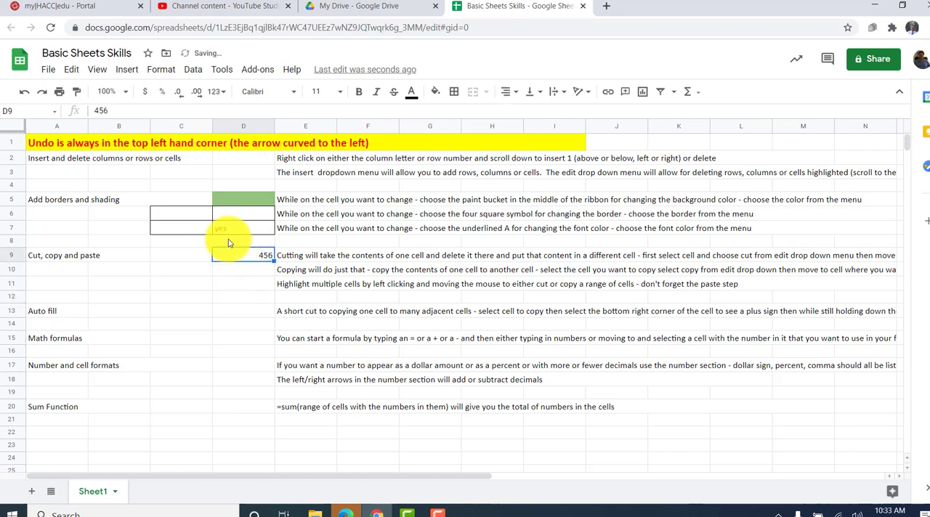
pyautogui.click(70, 69)
pyautogui.click(91, 143)
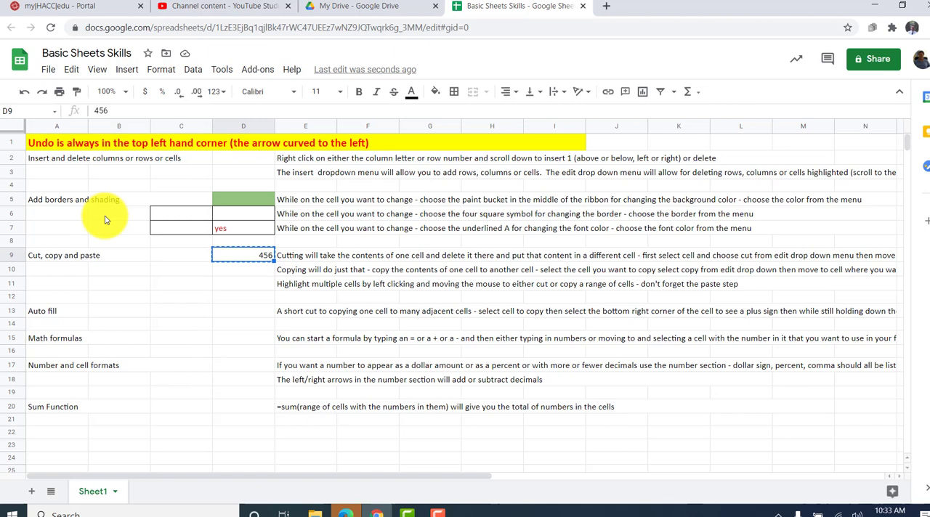
pyautogui.click(169, 255)
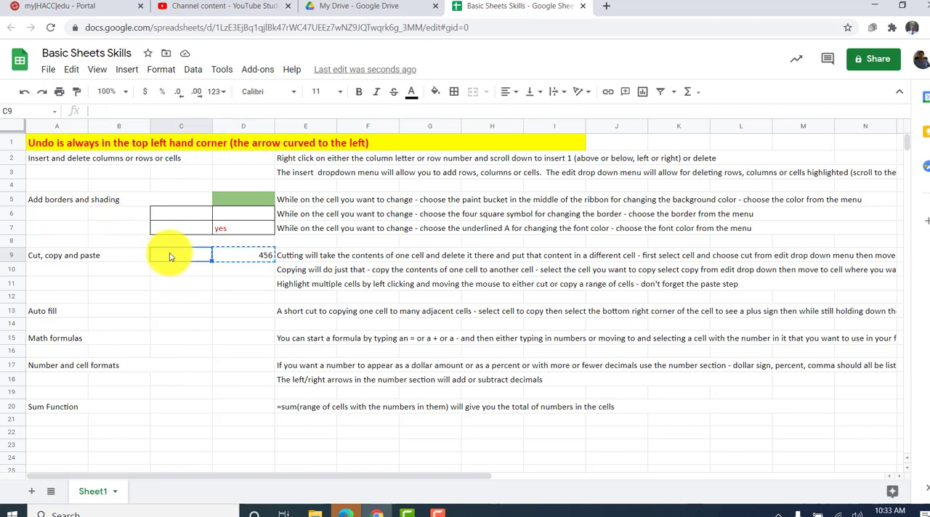
pyautogui.click(71, 70)
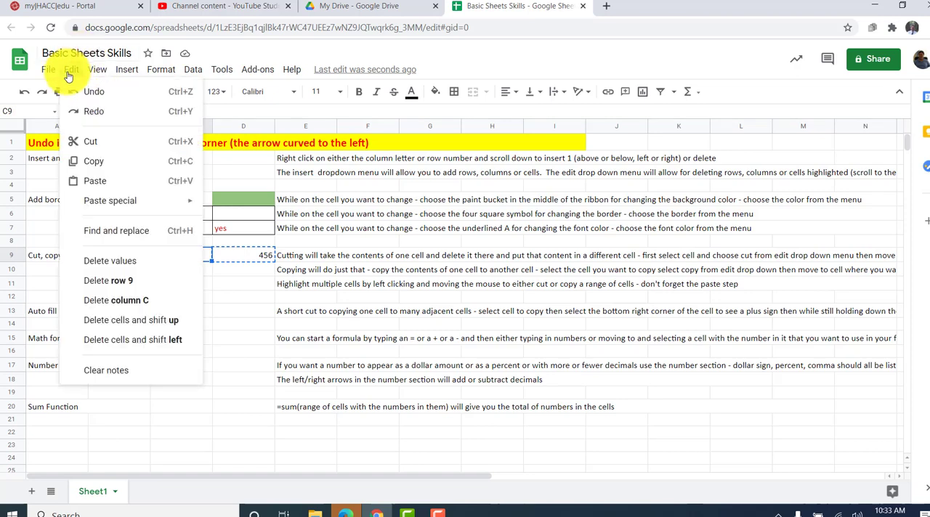
pyautogui.click(99, 181)
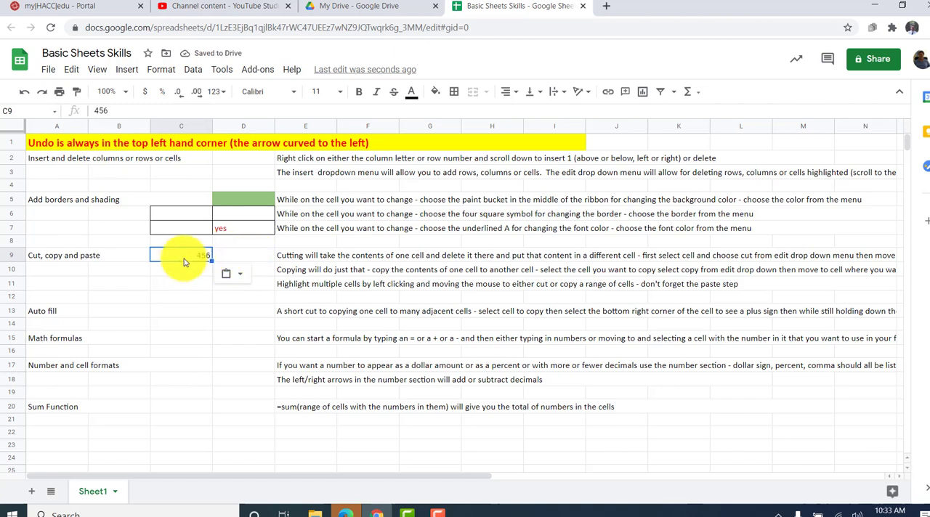
# - Enter the number 456 in cell D10, in the row explaining how to copy
pyautogui.click(262, 271)
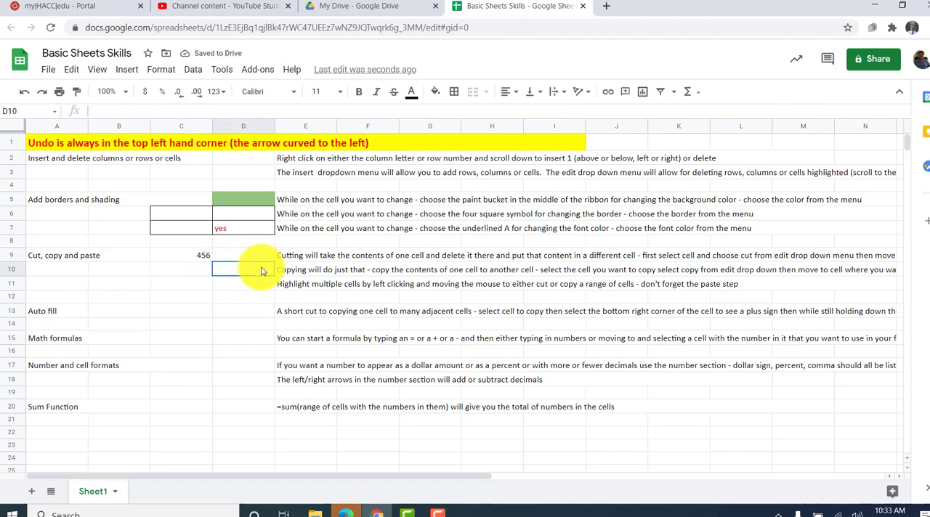
pyautogui.write('456')
pyautogui.press('Return')
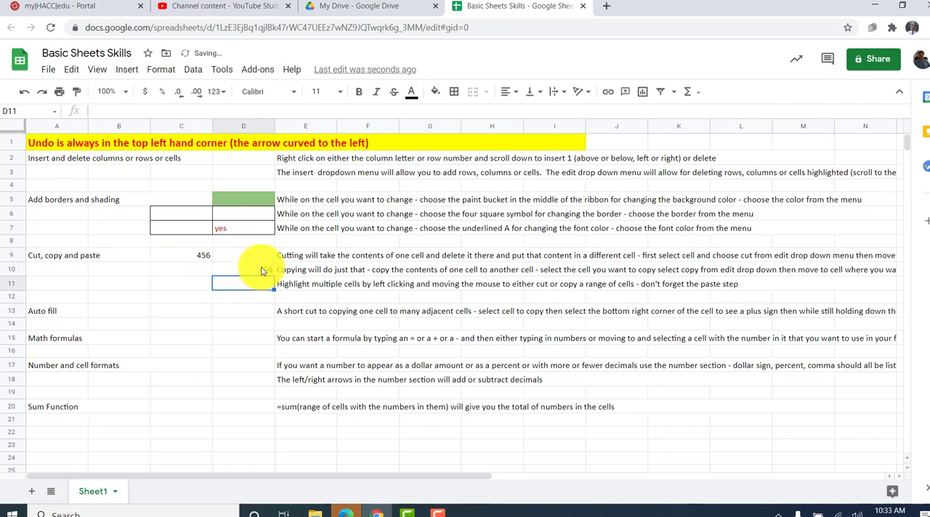
# - Copy the number in cell D10 and paste it into the adjacent cell C10
pyautogui.click(258, 271)
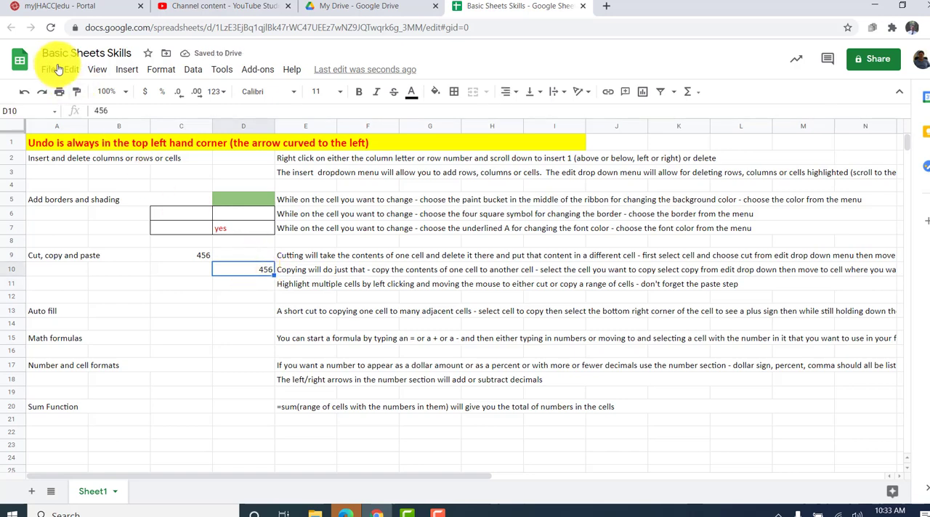
pyautogui.click(82, 70)
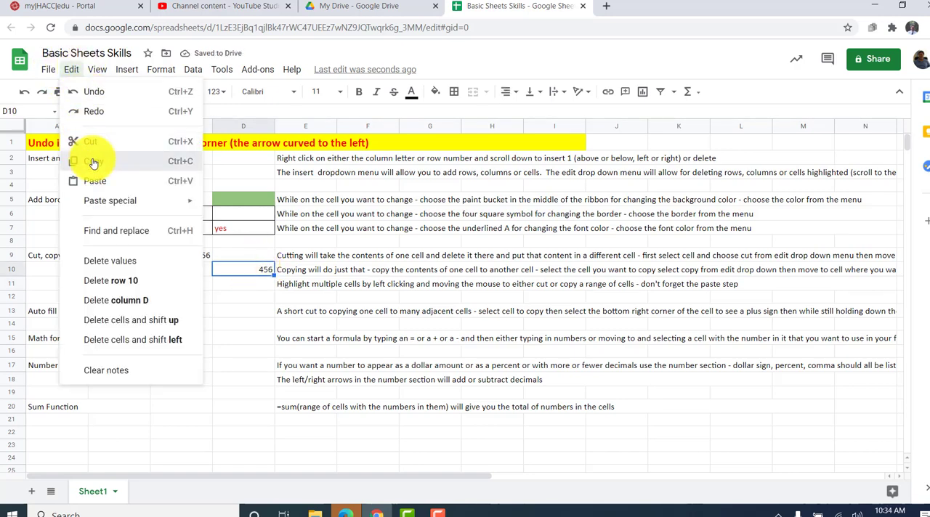
pyautogui.click(92, 158)
pyautogui.click(187, 271)
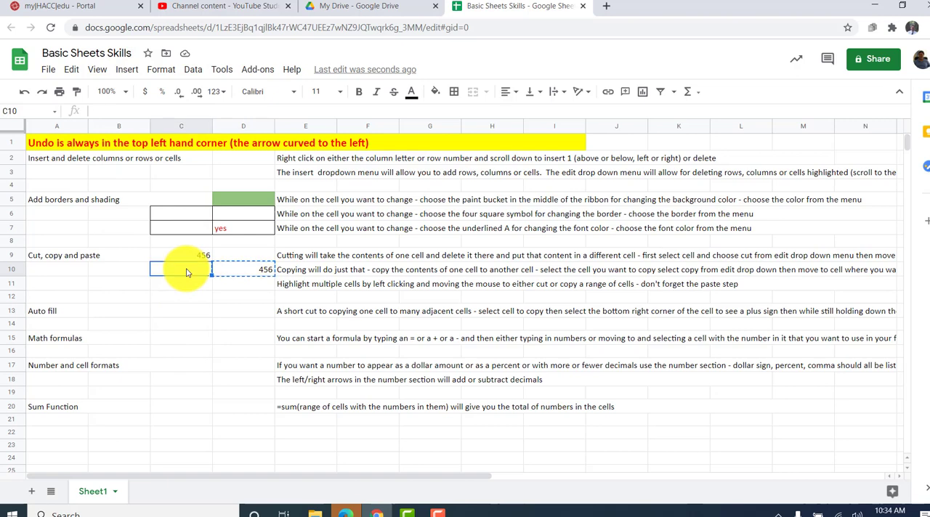
pyautogui.click(69, 69)
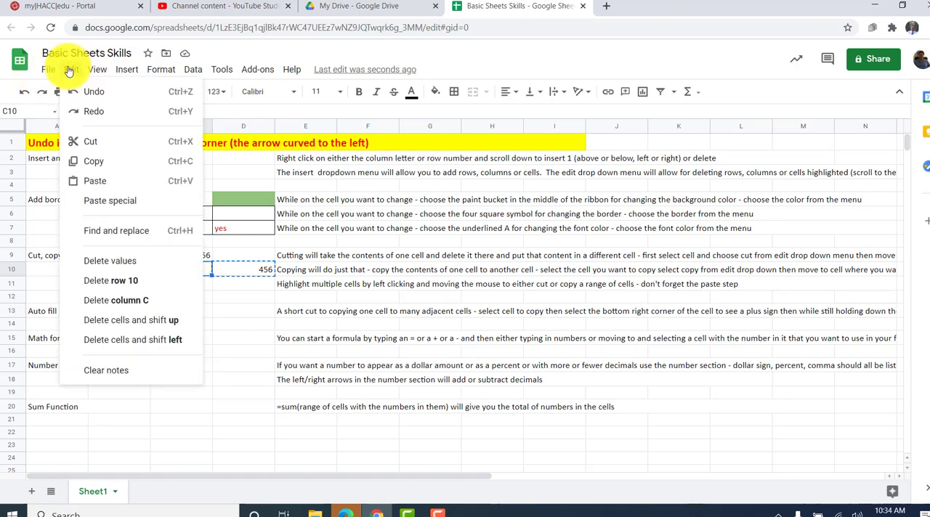
pyautogui.click(97, 180)
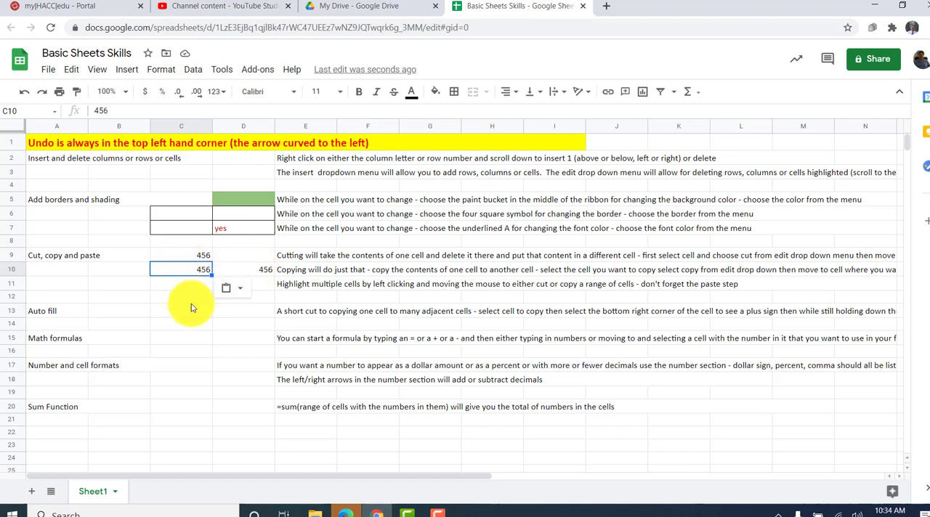
# - Enter the number 222 in cell D11, directly below the copied example
pyautogui.click(263, 291)
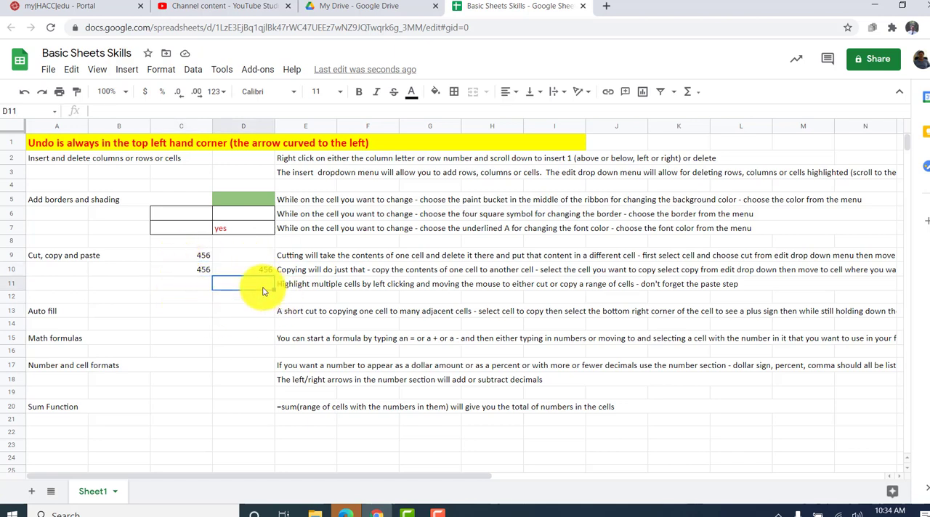
pyautogui.write('222')
pyautogui.press('Return')
# - Autofill the number in cell D11 down through cell D16 and undo the fill
pyautogui.click(264, 286)
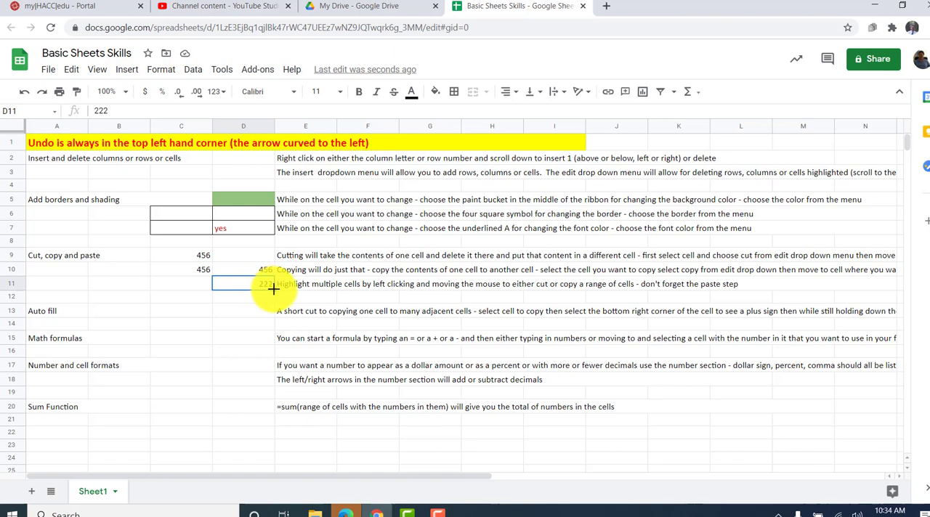
pyautogui.moveTo(273, 289); pyautogui.dragTo(275, 330)
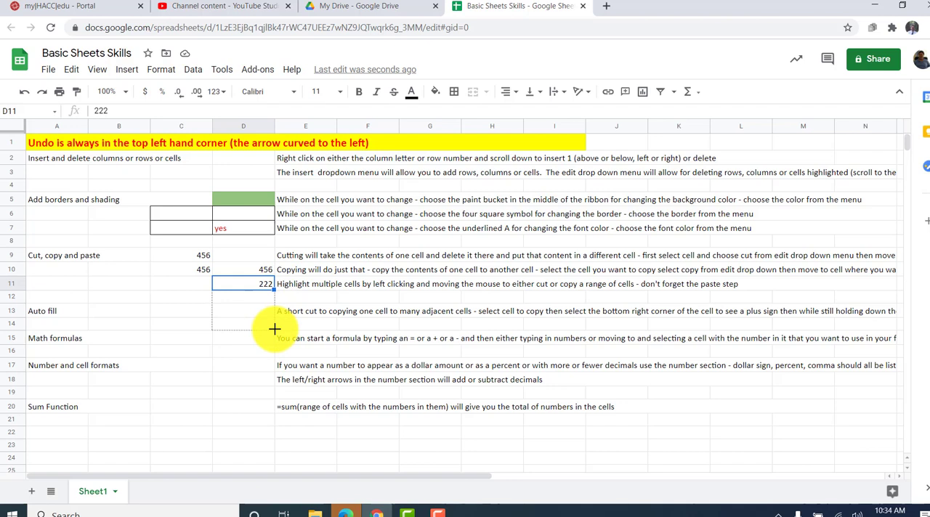
pyautogui.moveTo(275, 329); pyautogui.dragTo(274, 345)
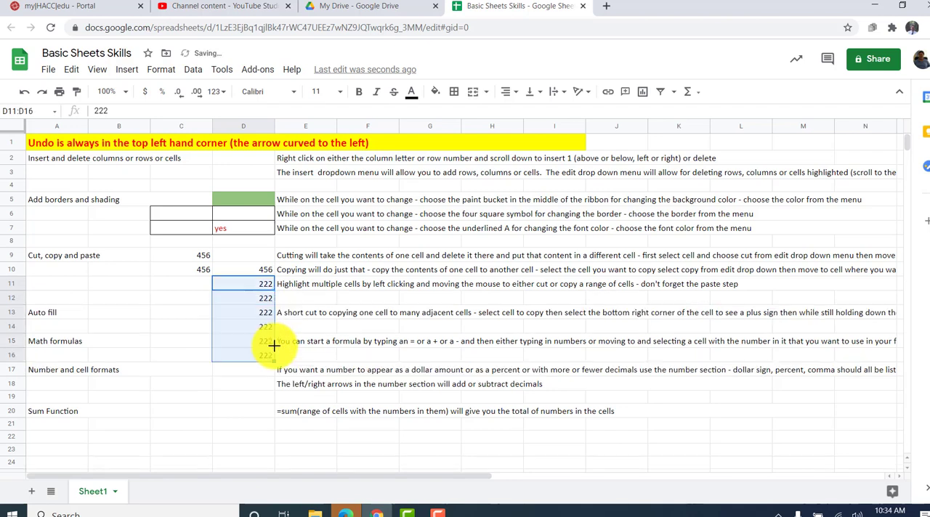
pyautogui.click(263, 300)
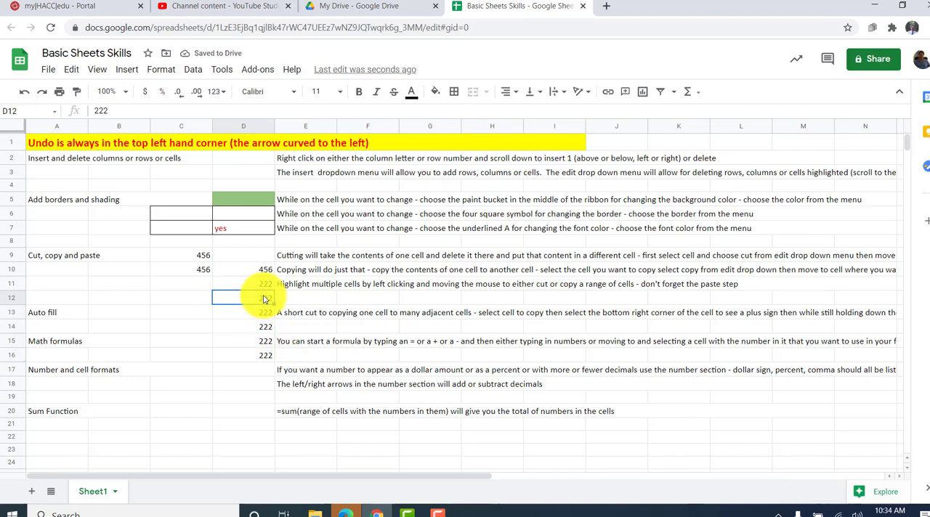
pyautogui.click(23, 93)
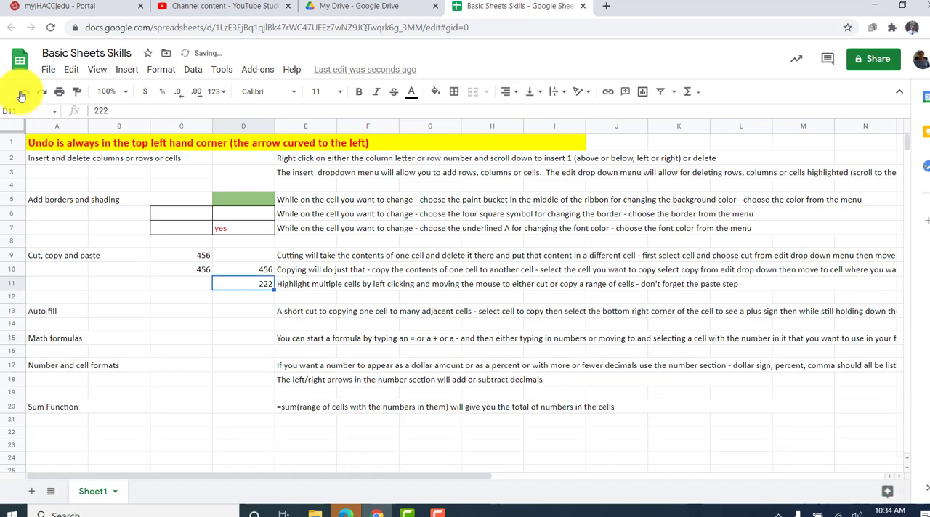
# - Enter 45 in cell C15 and 78 in cell D15 of the Math formulas row
pyautogui.click(262, 314)
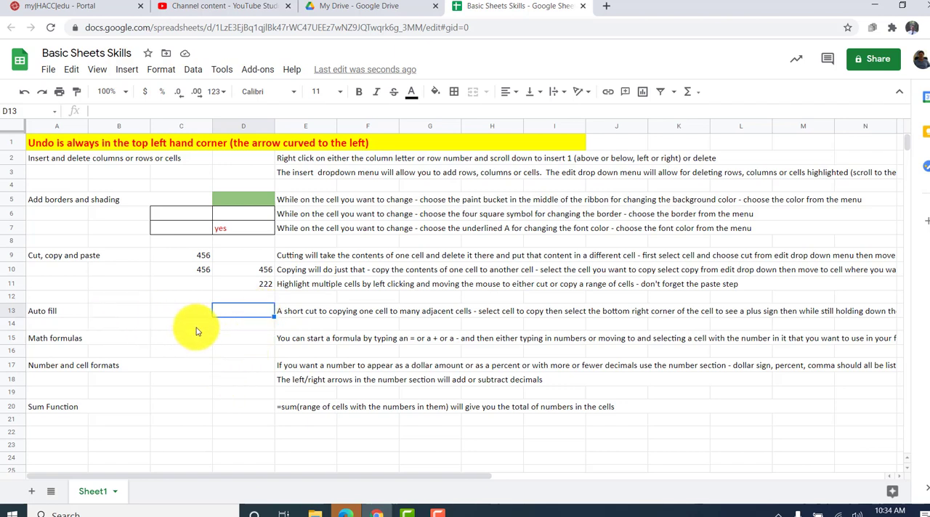
pyautogui.click(251, 341)
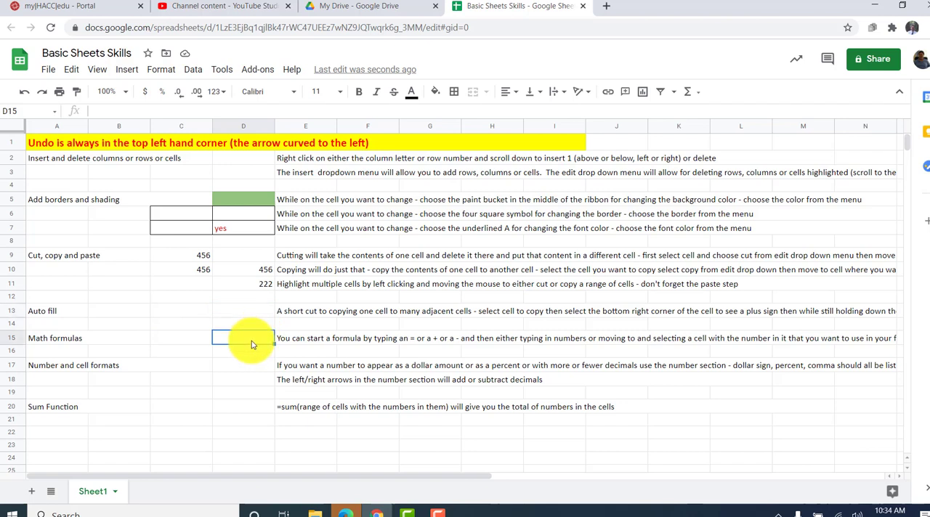
pyautogui.click(178, 338)
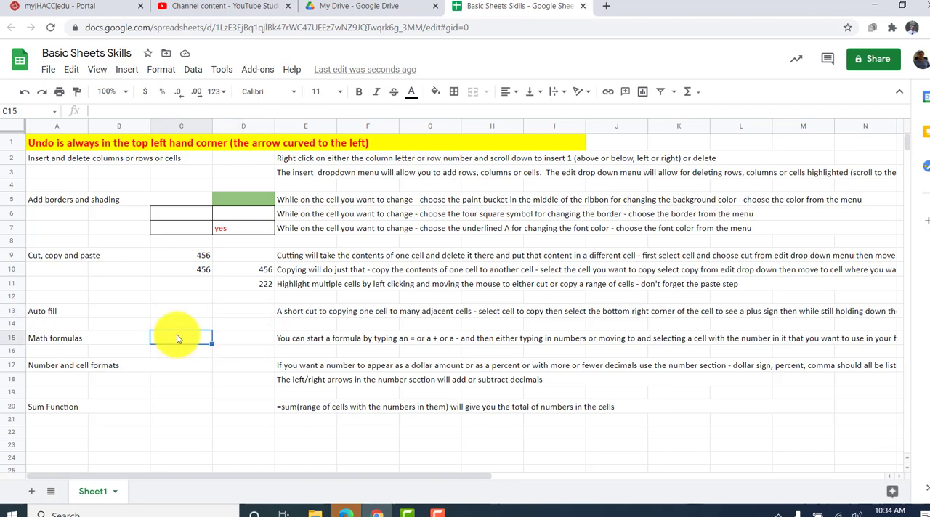
pyautogui.write('45')
pyautogui.press('Tab')
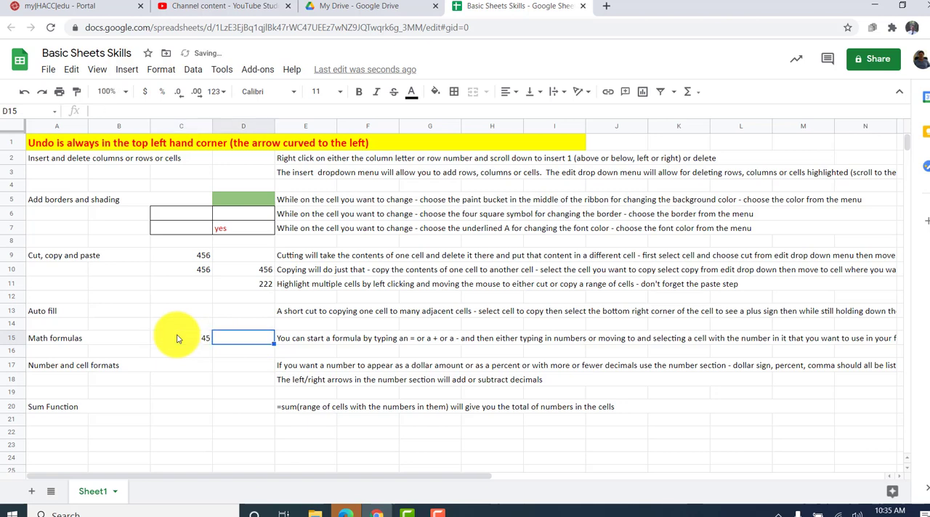
pyautogui.write('78')
pyautogui.press('Return')
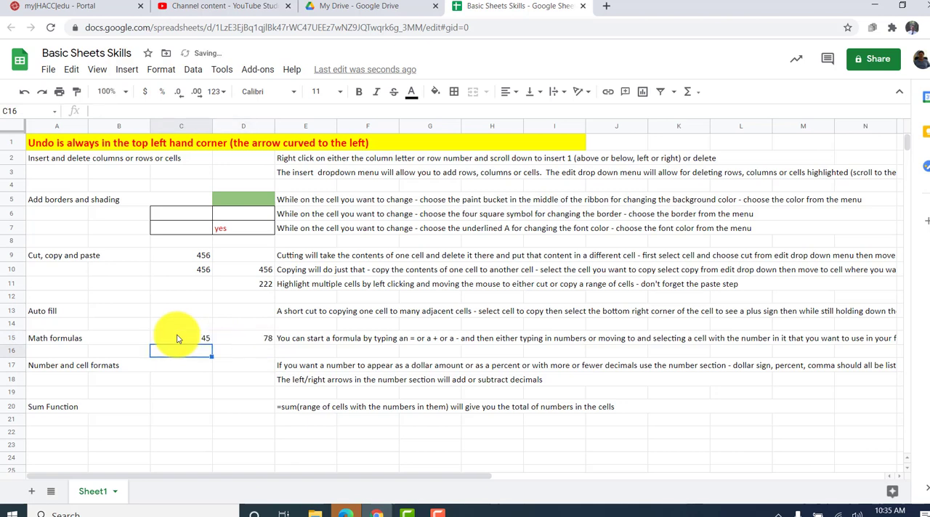
# - Enter the formula =C15+D15 in cell D16 to add the two numbers above
pyautogui.press('Tab')
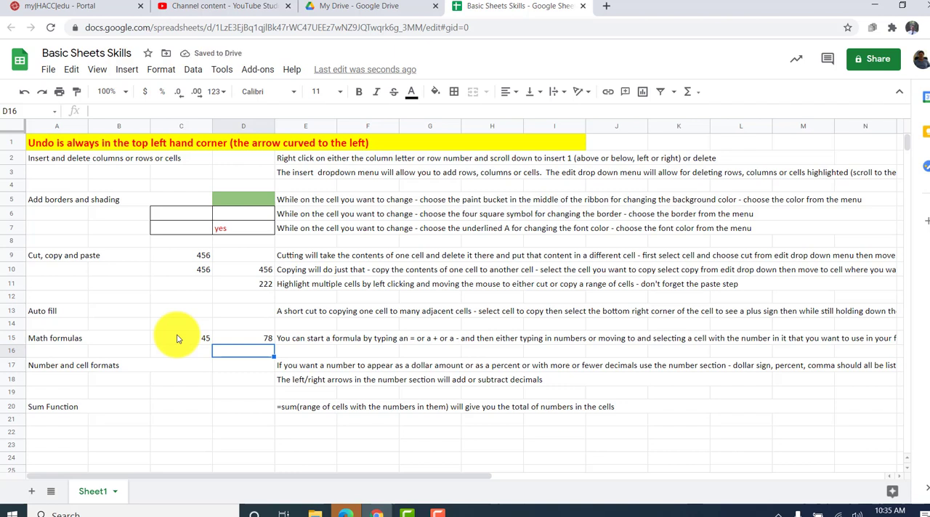
pyautogui.write('=')
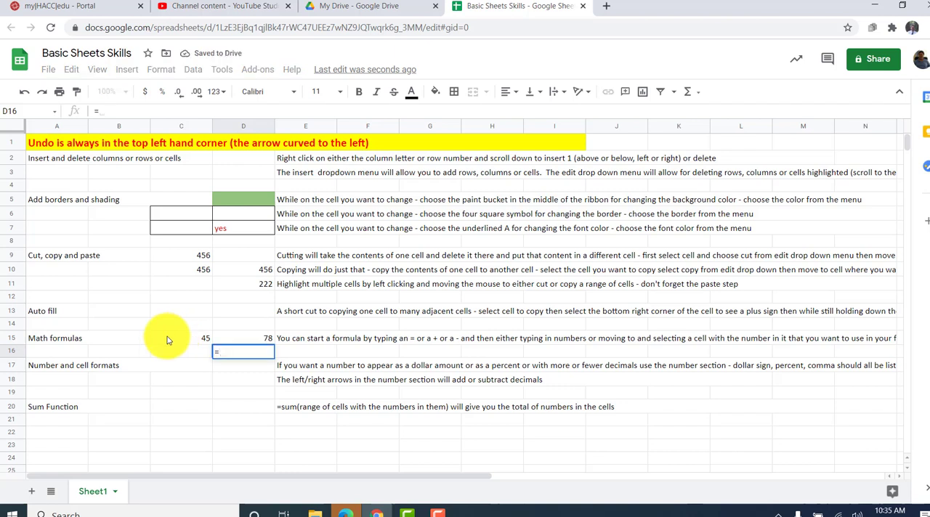
pyautogui.click(191, 346)
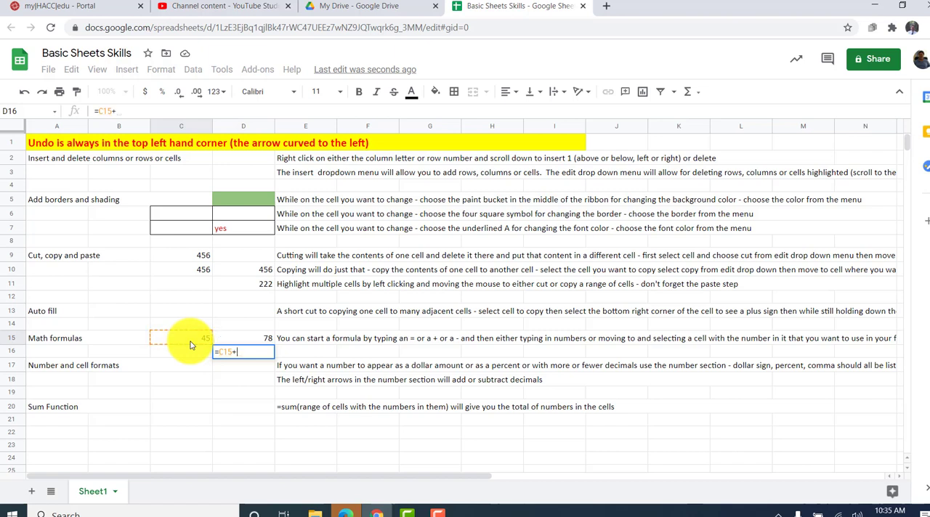
pyautogui.write('+')
pyautogui.click(253, 340)
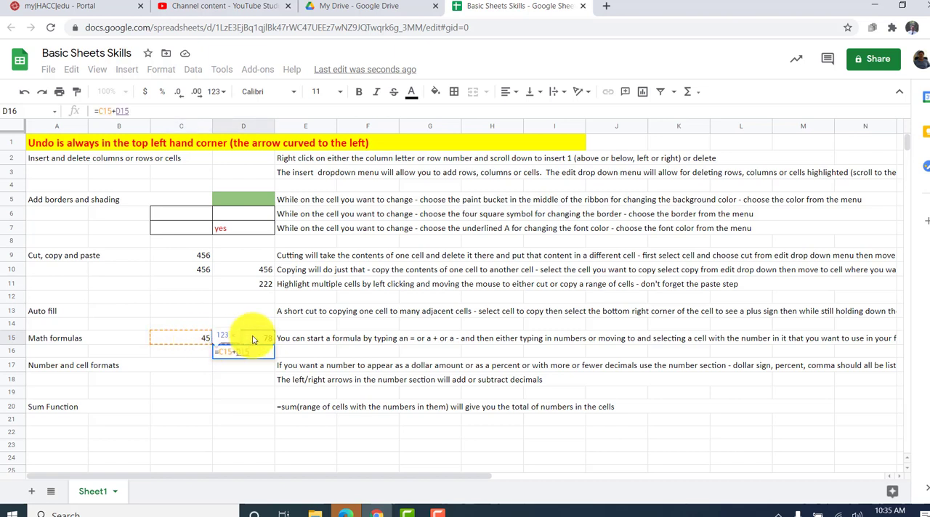
pyautogui.press('Return')
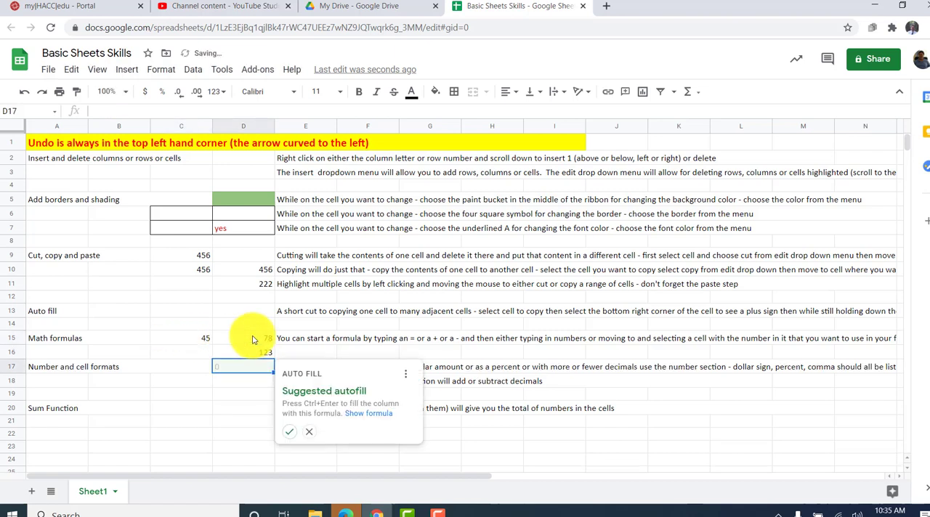
# - Change the number in cell C15 of the Math formulas row to 50
pyautogui.press('Up')
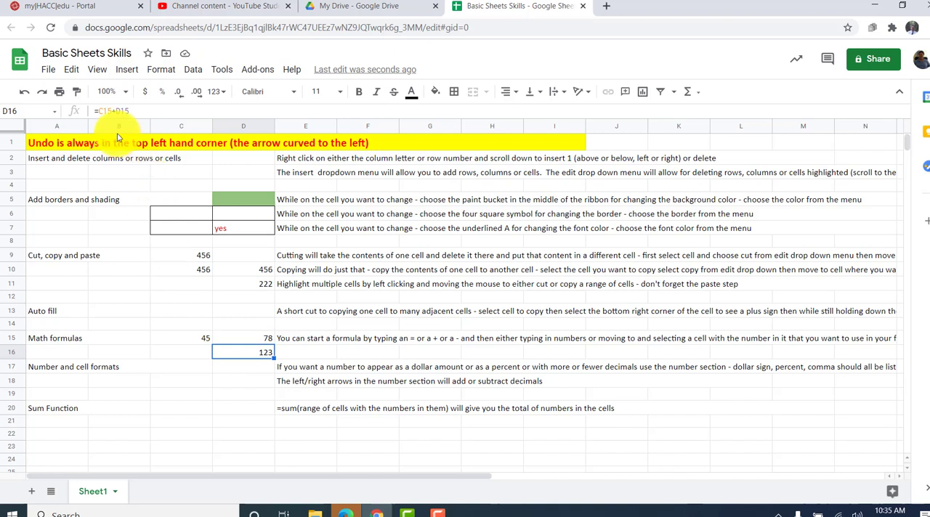
pyautogui.click(195, 329)
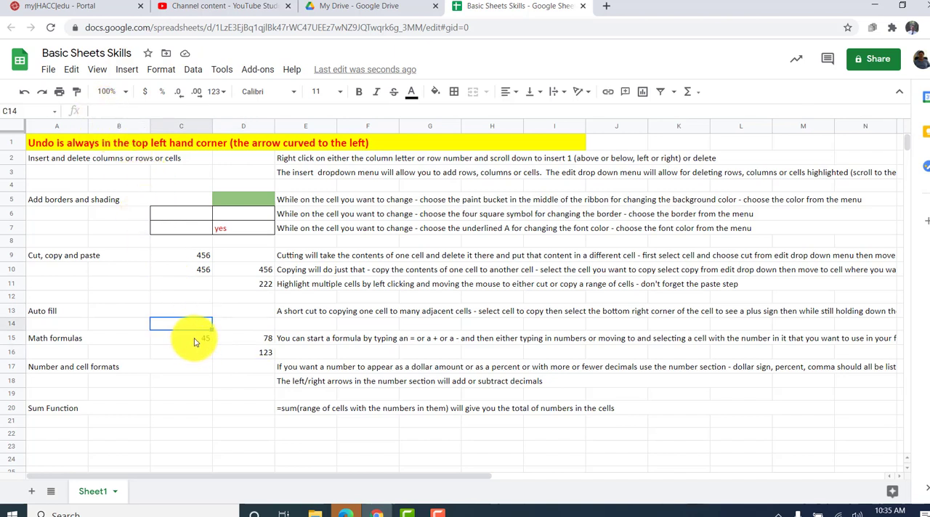
pyautogui.click(195, 340)
pyautogui.write('50')
pyautogui.press('Return')
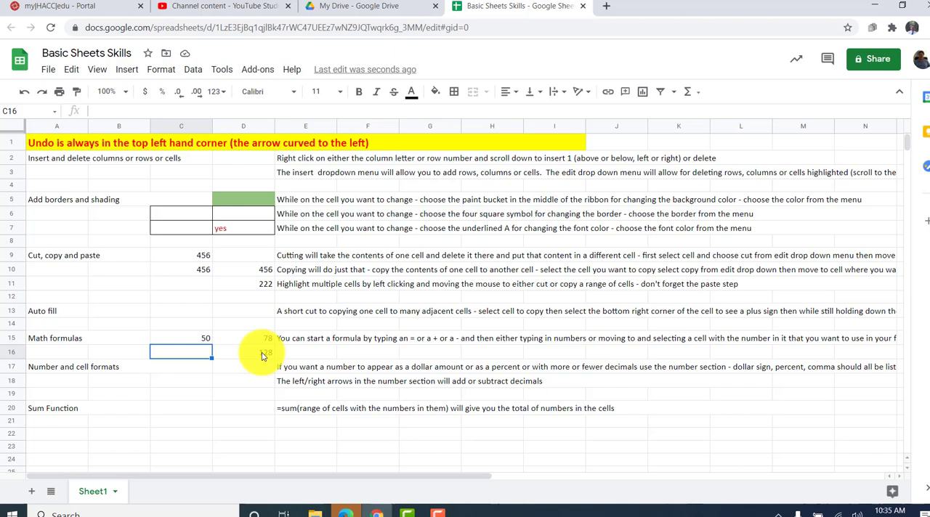
# - Enter the formula =50+78 in cell C16 and compare it with the cell-reference formula in D16
pyautogui.write('=')
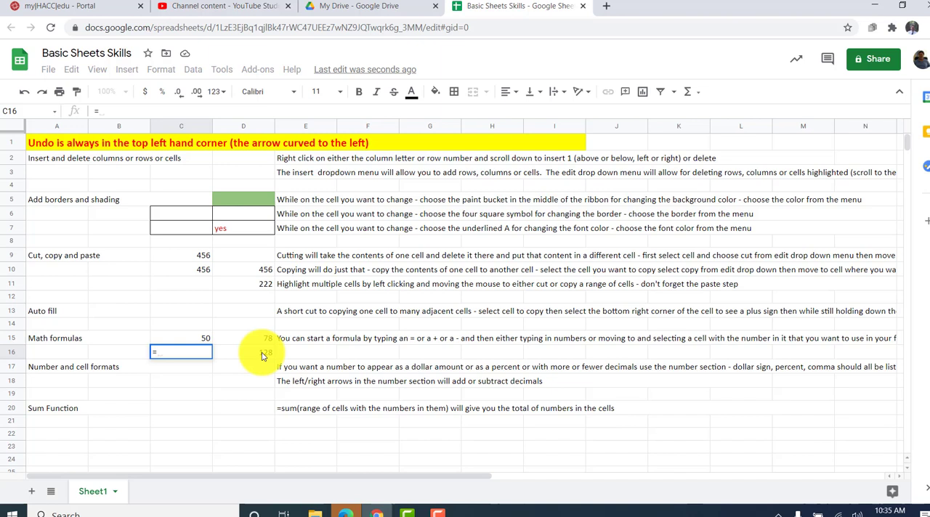
pyautogui.write('50+78')
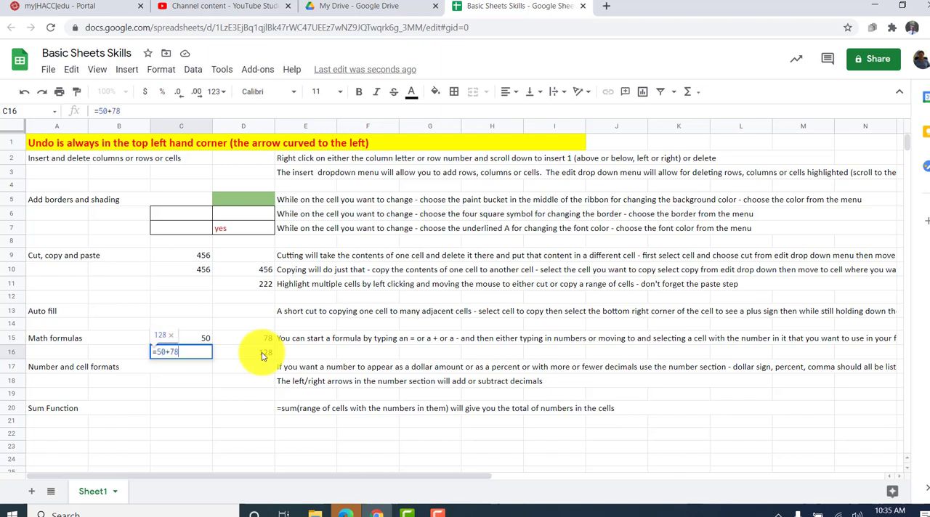
pyautogui.press('Return')
pyautogui.press('Up')
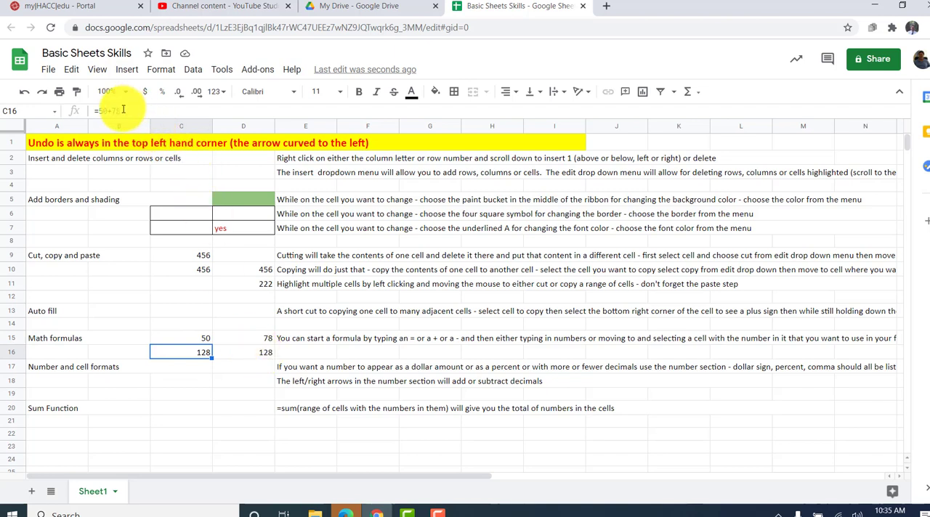
pyautogui.click(242, 354)
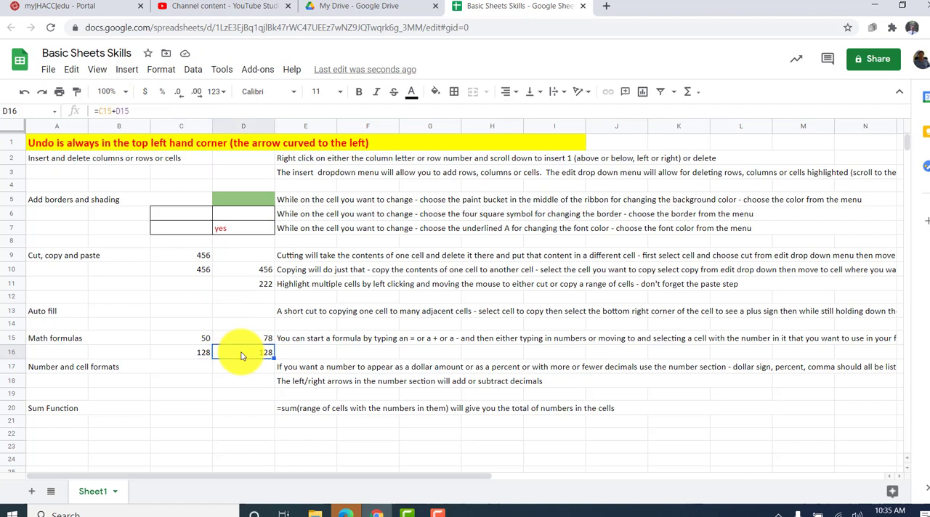
pyautogui.click(198, 354)
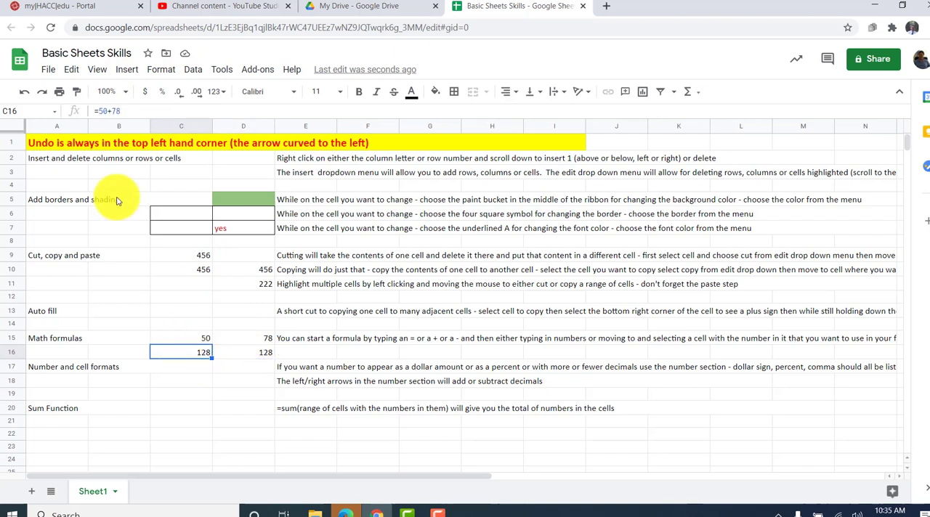
pyautogui.click(253, 351)
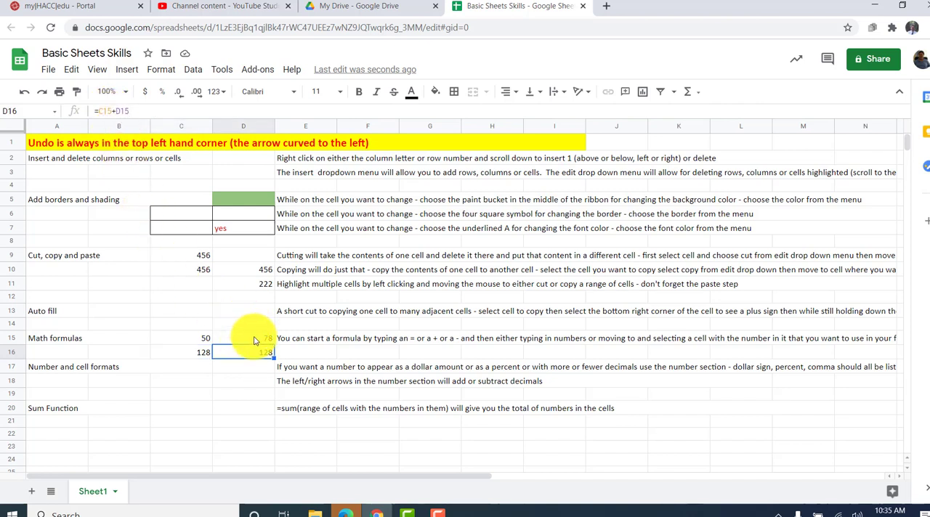
# - Change the number in cell D15 of the Math formulas row to 80
pyautogui.click(254, 341)
pyautogui.write('80')
pyautogui.press('Return')
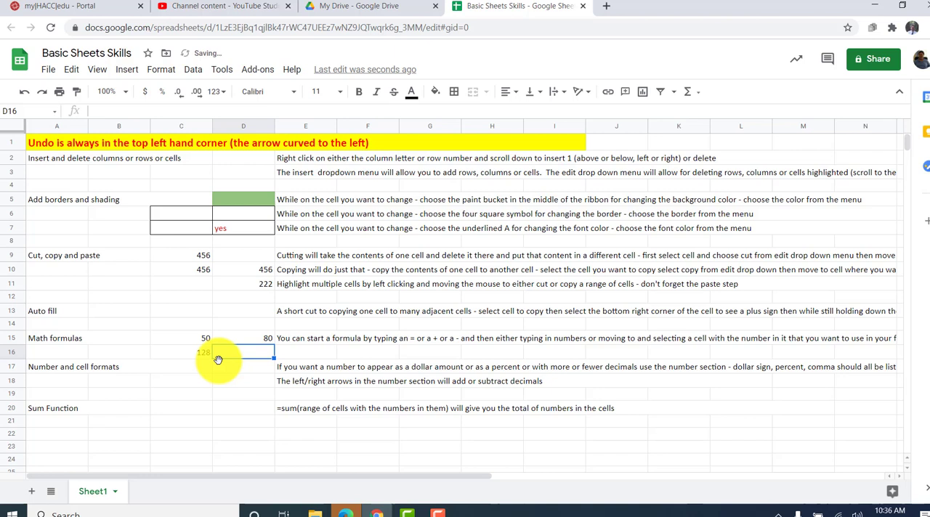
# - Enter the subtraction formula =C15-D15 in cell D16
pyautogui.write('=')
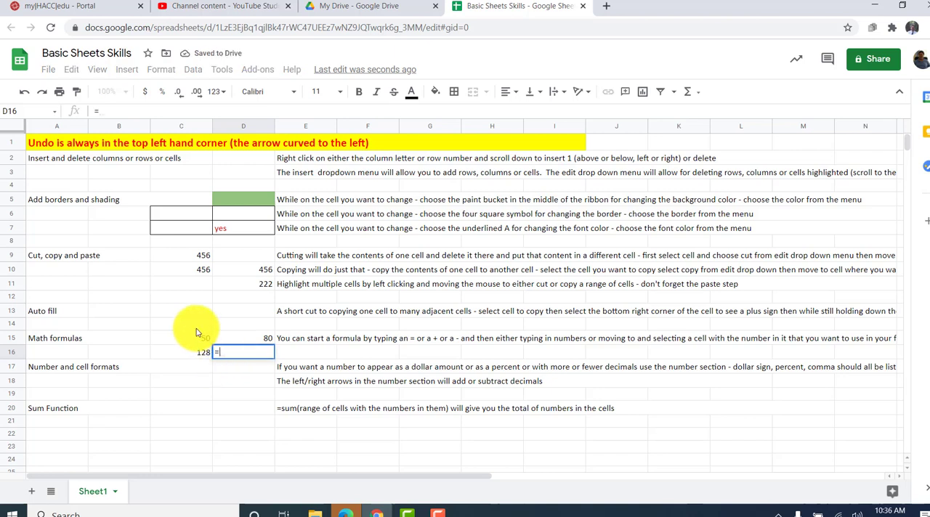
pyautogui.click(198, 341)
pyautogui.write('-')
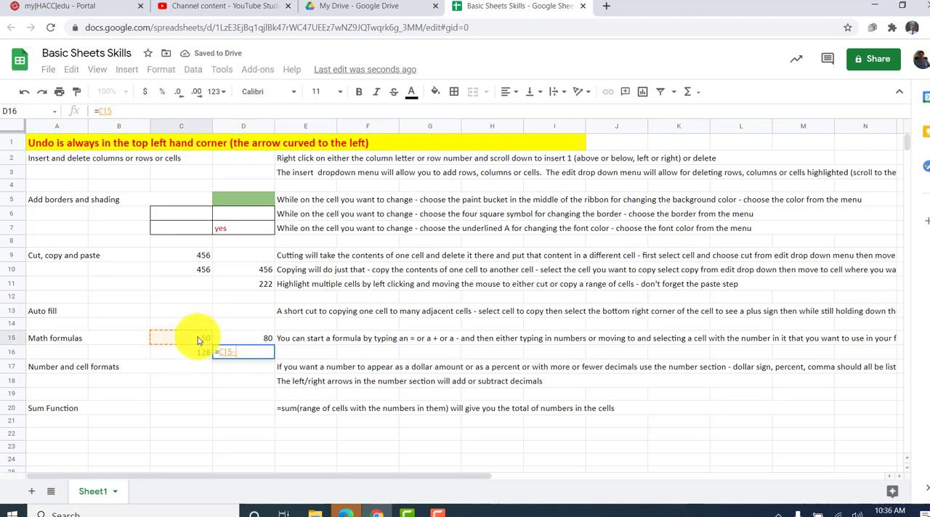
pyautogui.click(244, 340)
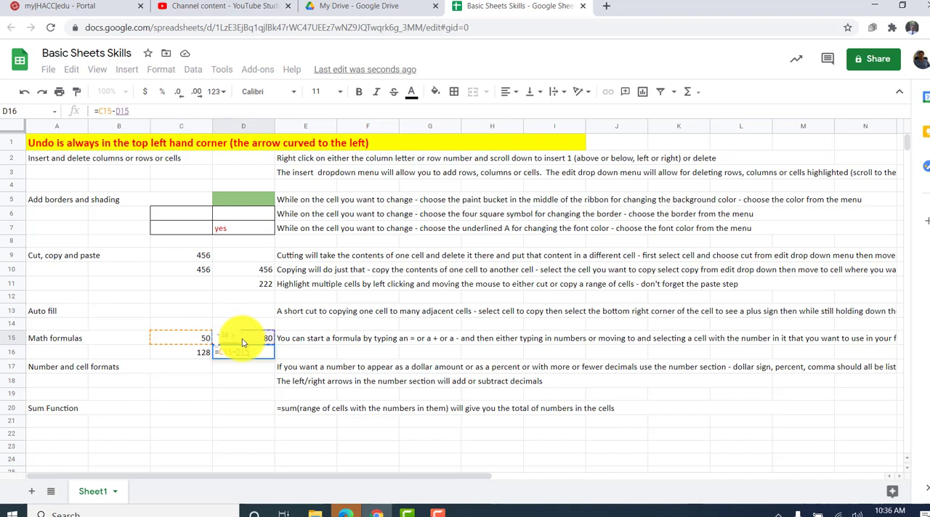
pyautogui.press('Return')
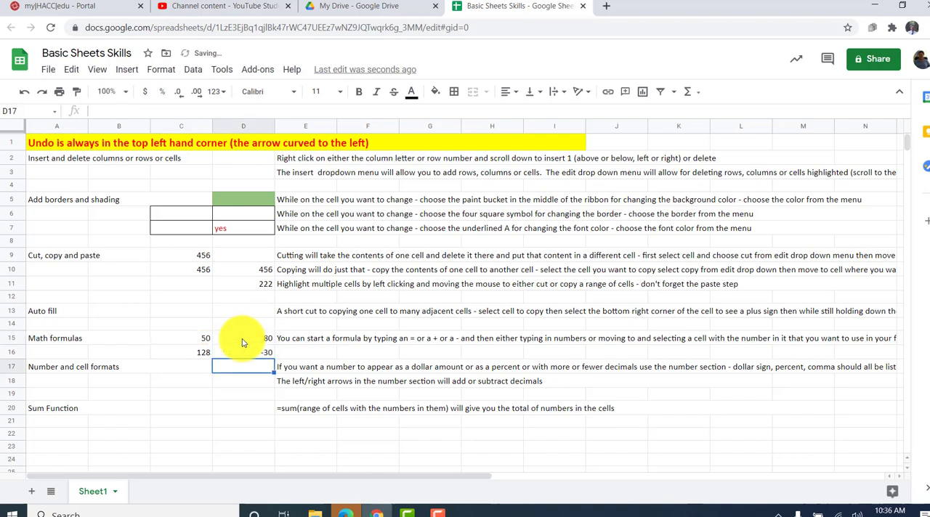
# - Replace the formula in cell D16 with the multiplication =C15*D15
pyautogui.click(251, 353)
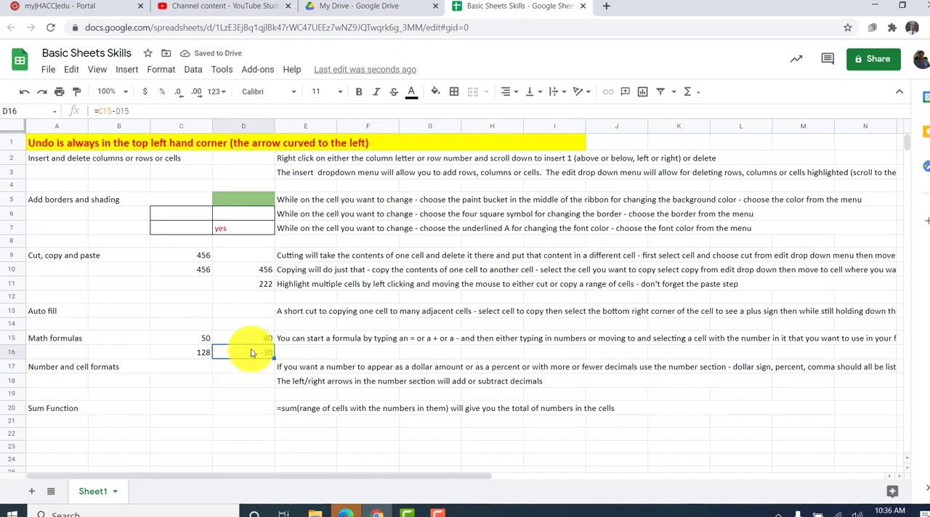
pyautogui.write('=')
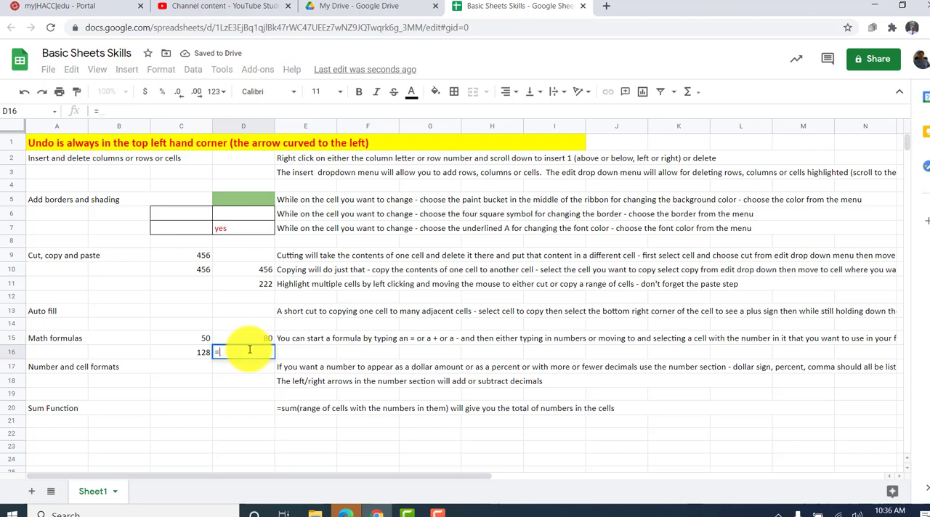
pyautogui.click(198, 339)
pyautogui.write('*')
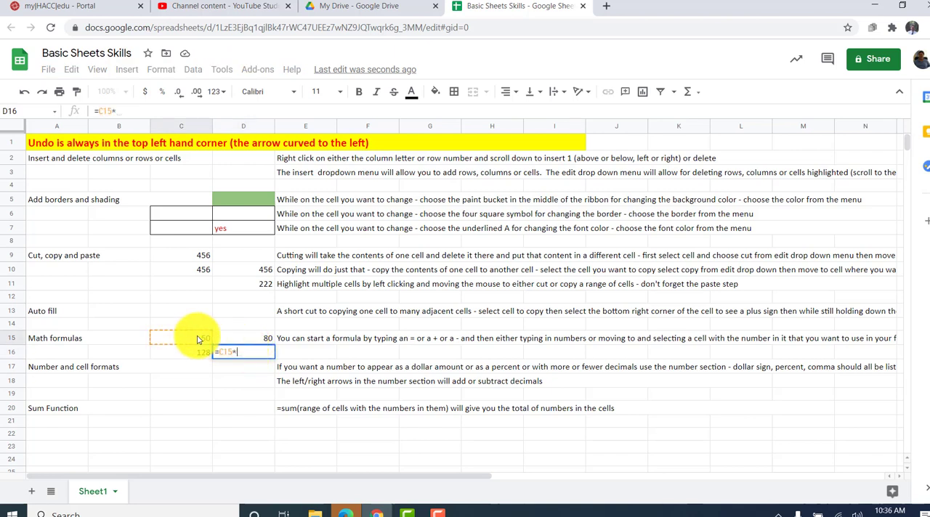
pyautogui.click(247, 340)
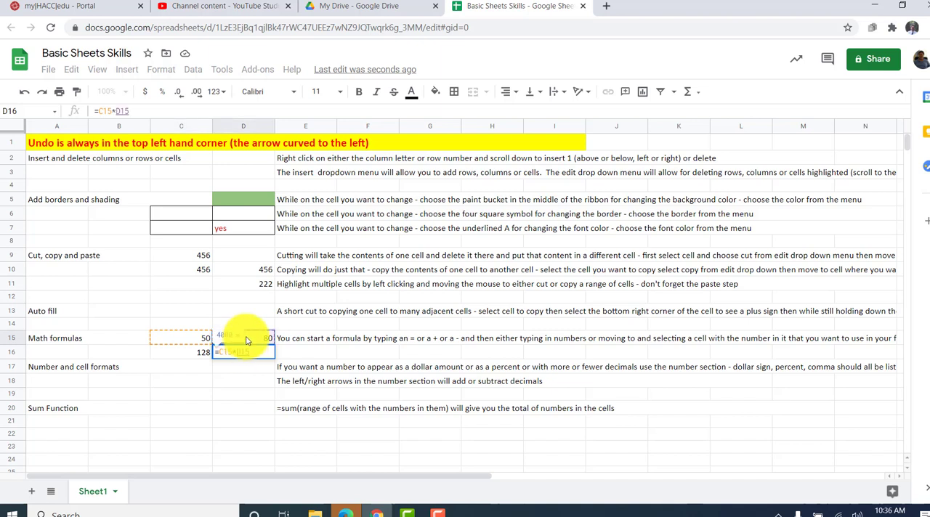
pyautogui.press('Return')
# - Replace the formula in cell D16 with the division =C15/D15
pyautogui.press('Up')
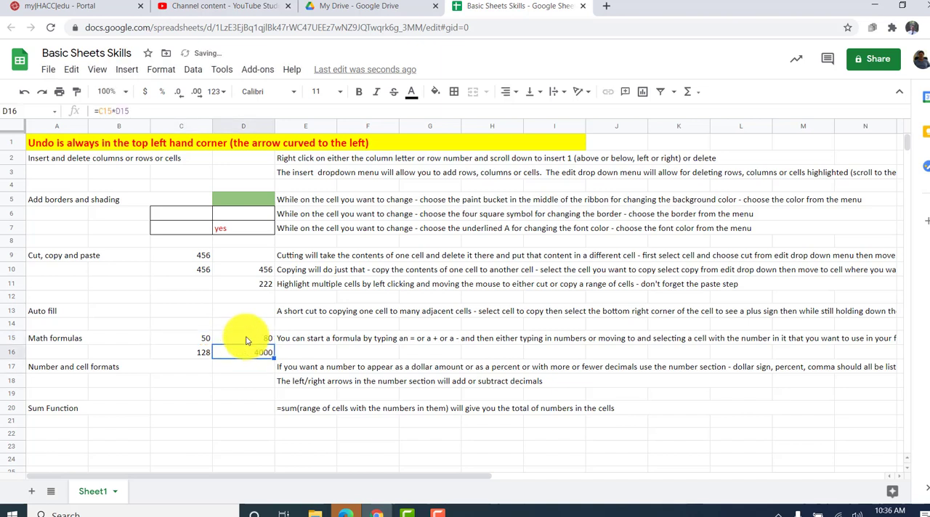
pyautogui.write('=')
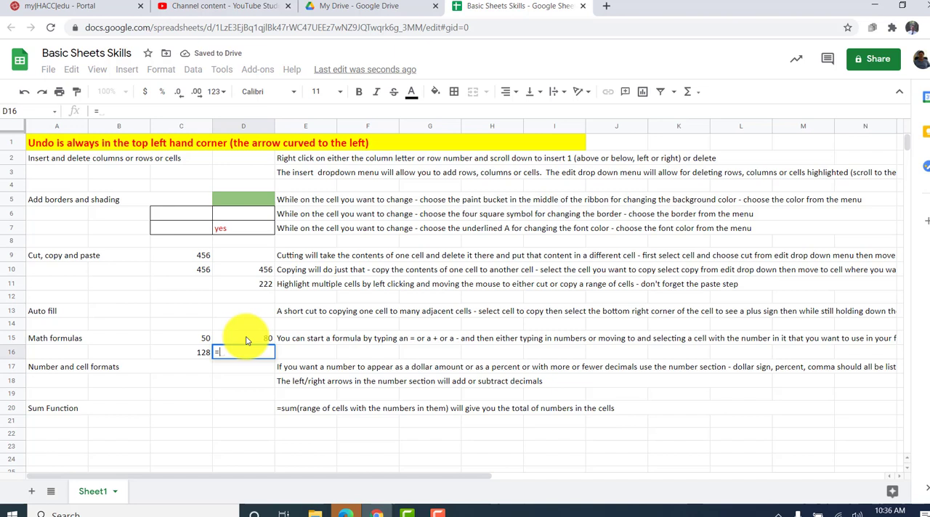
pyautogui.click(201, 340)
pyautogui.write('/')
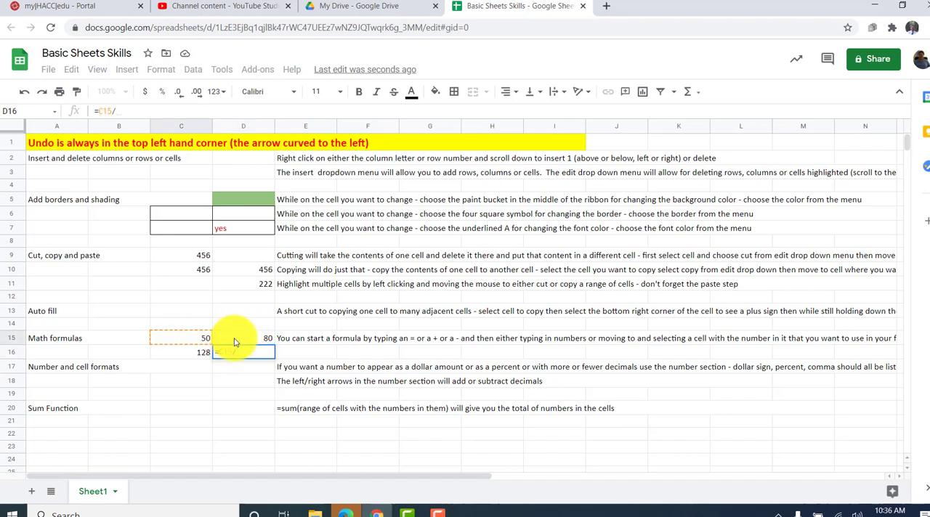
pyautogui.click(234, 339)
pyautogui.press('Return')
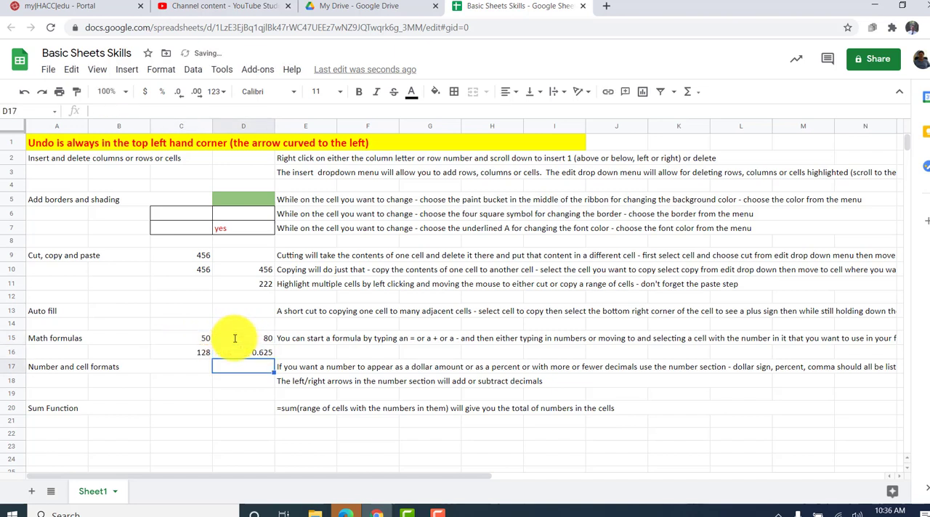
# - Enter the number 45000000 in cell D17 of the Number and cell formats row
pyautogui.press('Return')
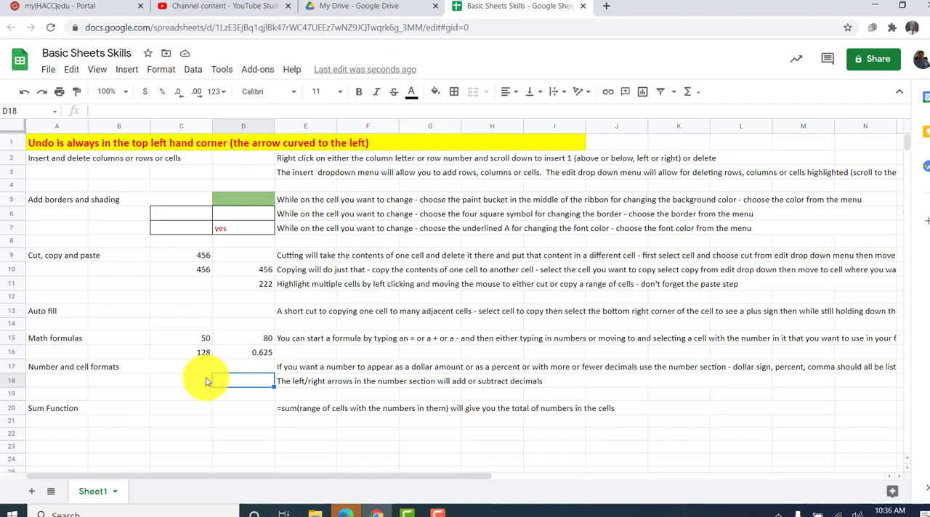
pyautogui.click(244, 372)
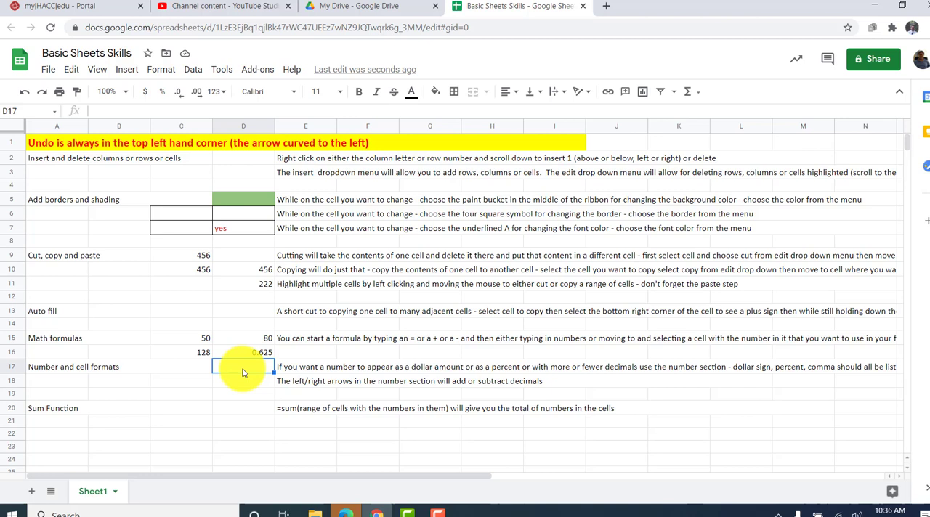
pyautogui.write('45000000')
pyautogui.press('Return')
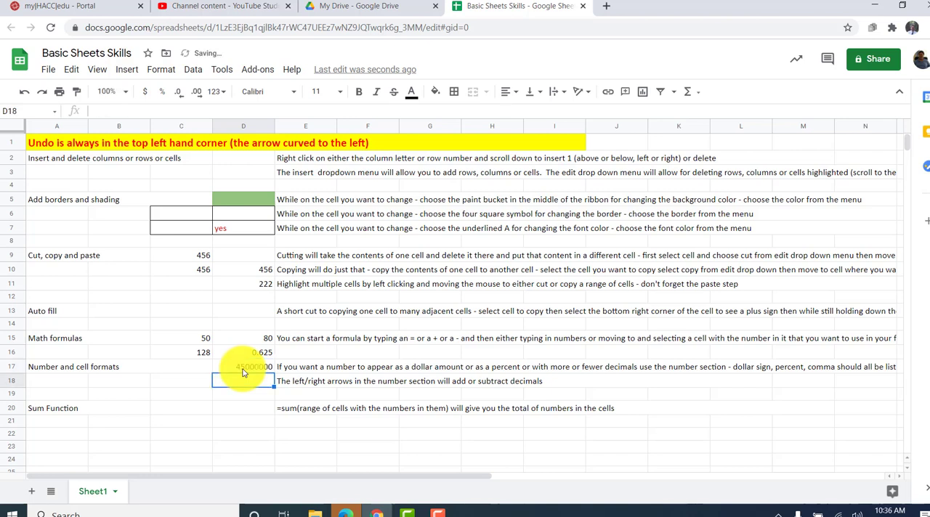
# - Format the number in cell D17 as currency and reduce it to no decimal places
pyautogui.click(244, 369)
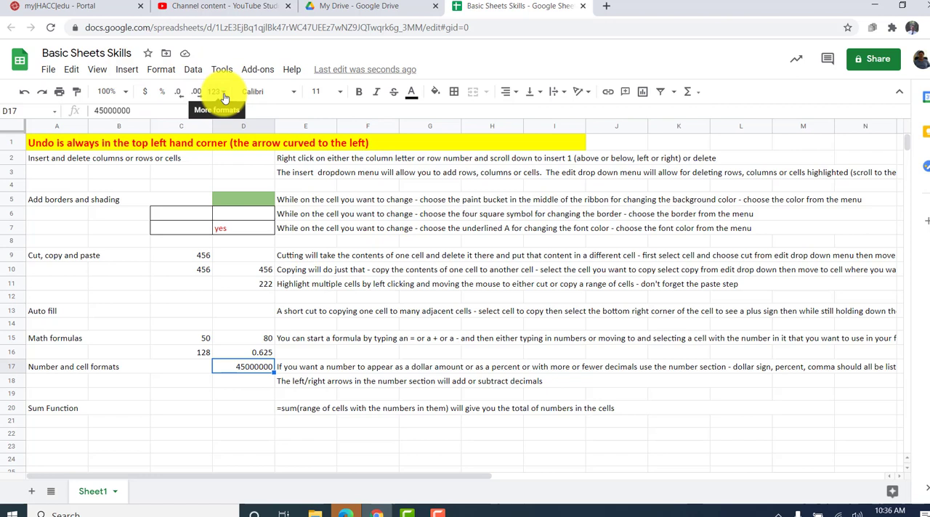
pyautogui.click(145, 92)
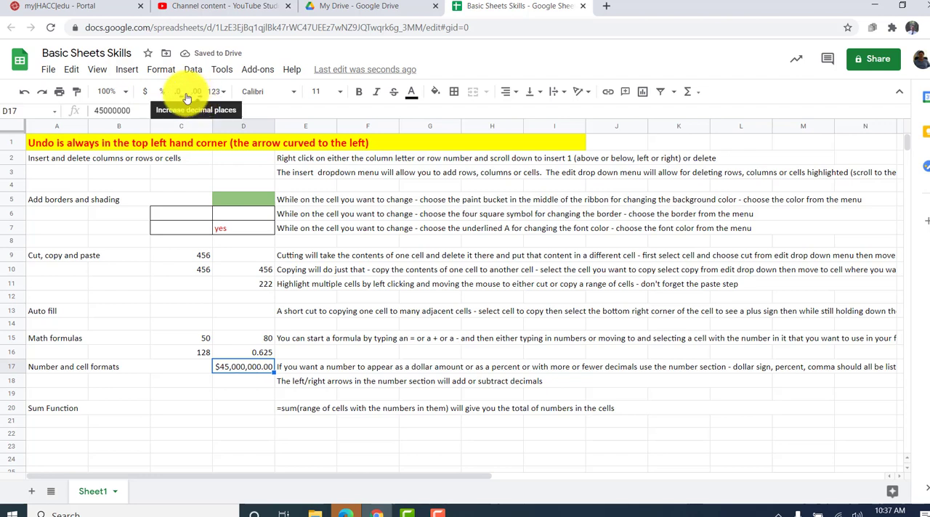
pyautogui.click(182, 98)
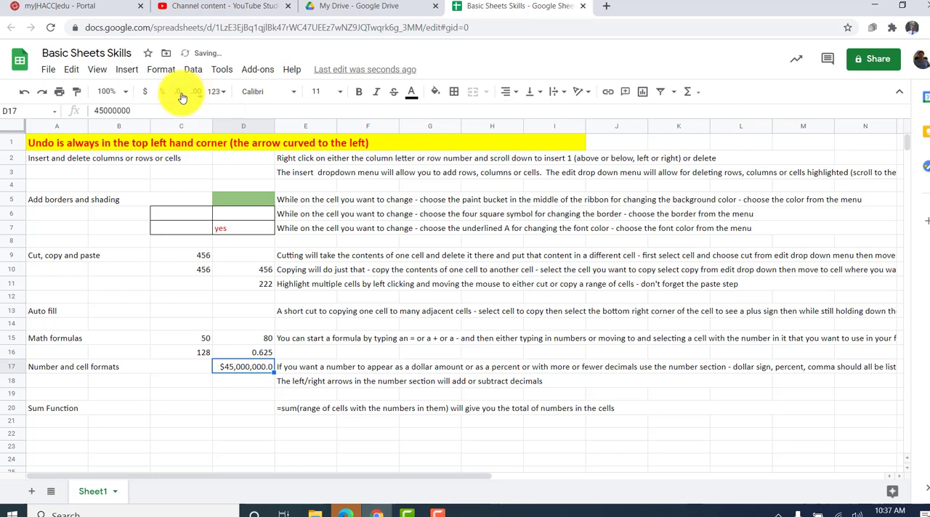
pyautogui.click(182, 98)
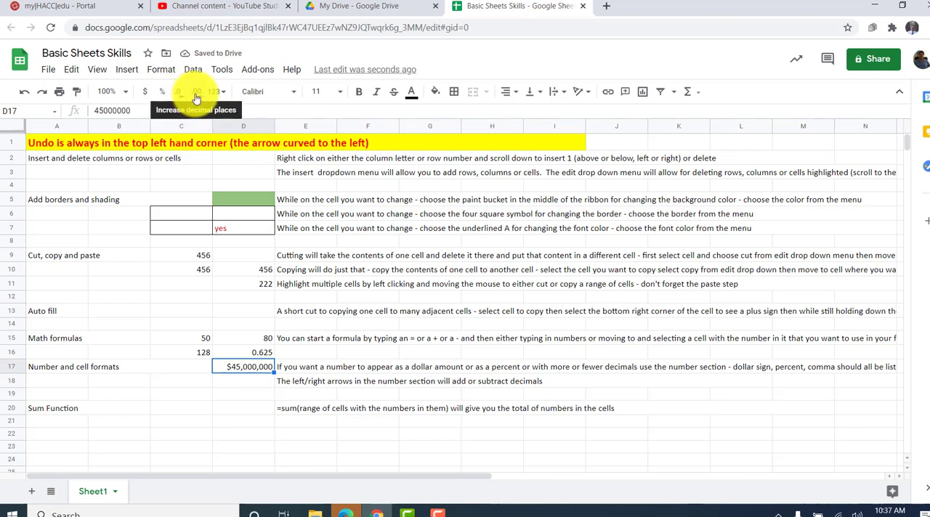
# - Increase cell D17 back to two decimal places and try the percent format before returning it to currency
pyautogui.click(198, 97)
pyautogui.click(201, 98)
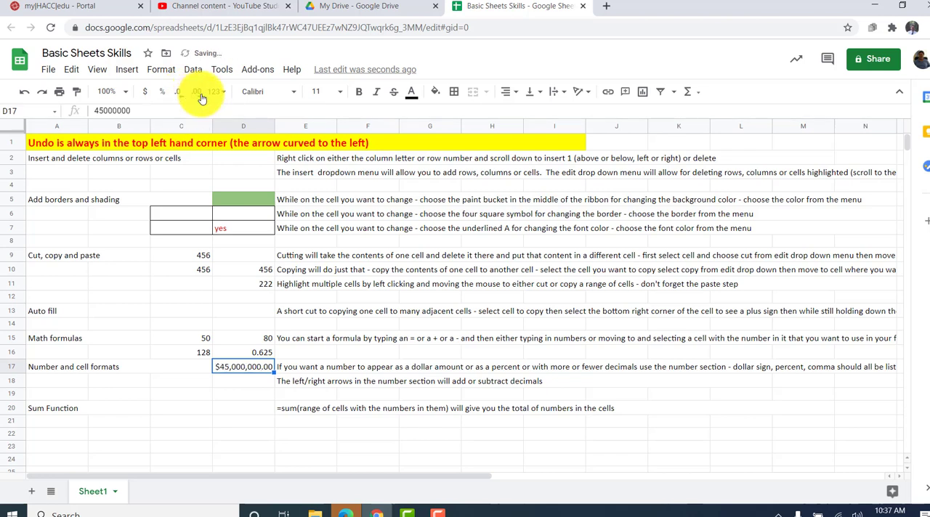
pyautogui.click(160, 98)
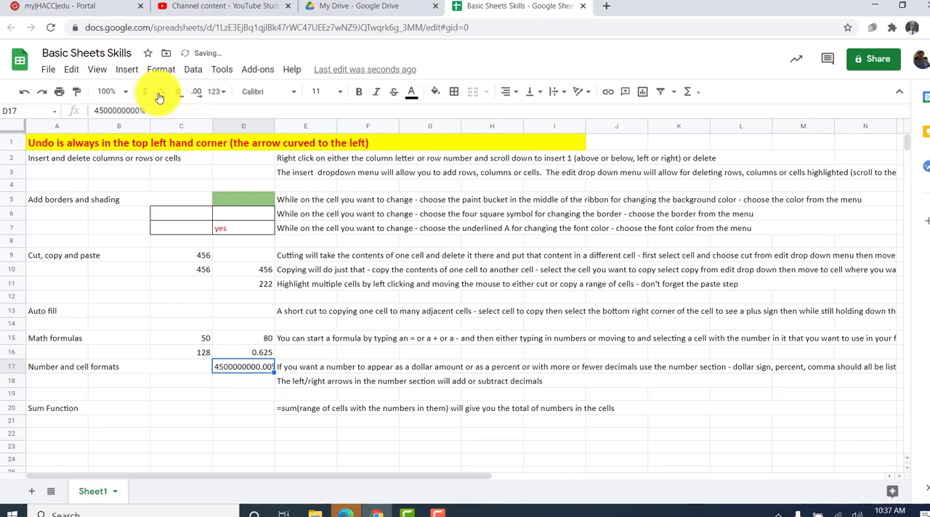
pyautogui.click(144, 97)
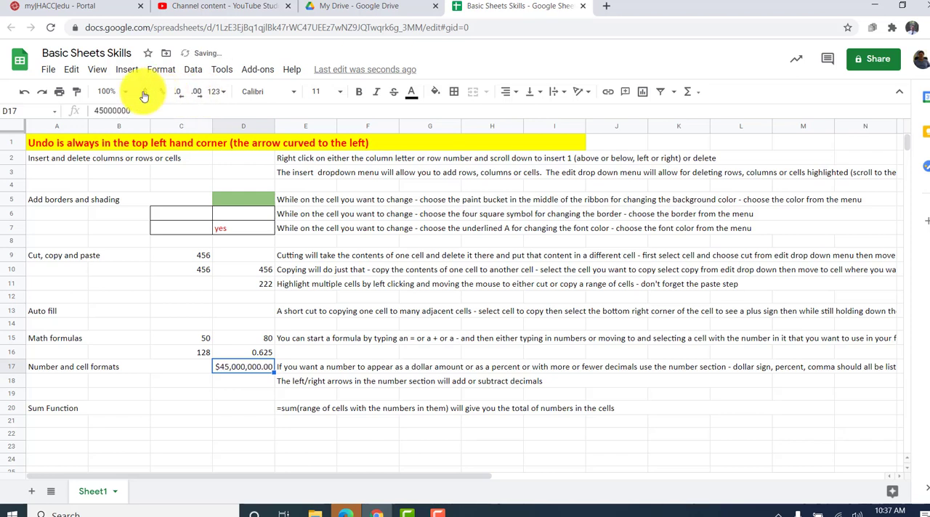
# - Apply the Number format to cell D17 and reduce it to one decimal place
pyautogui.click(224, 96)
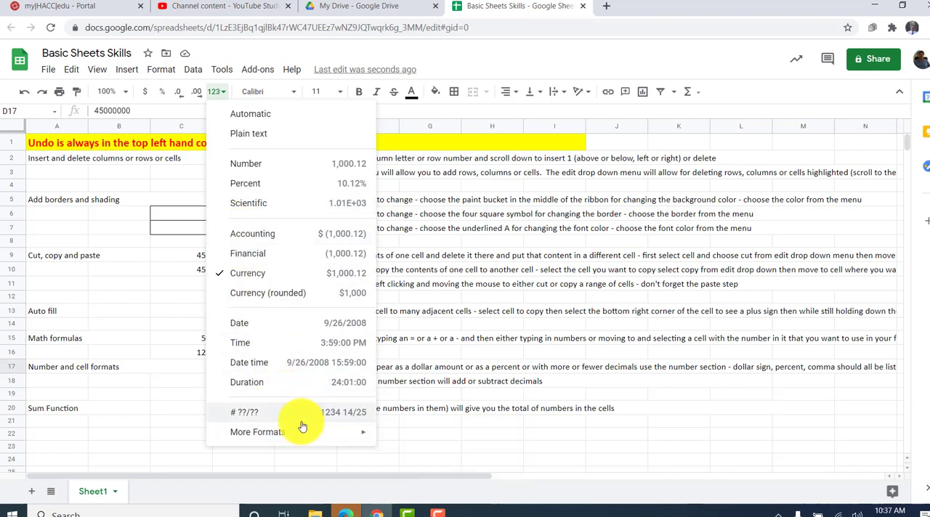
pyautogui.click(270, 164)
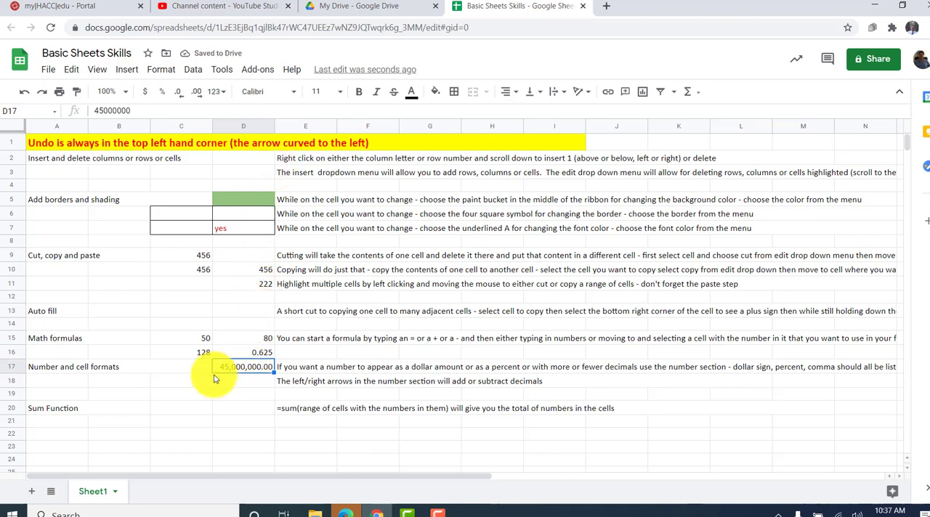
pyautogui.click(182, 97)
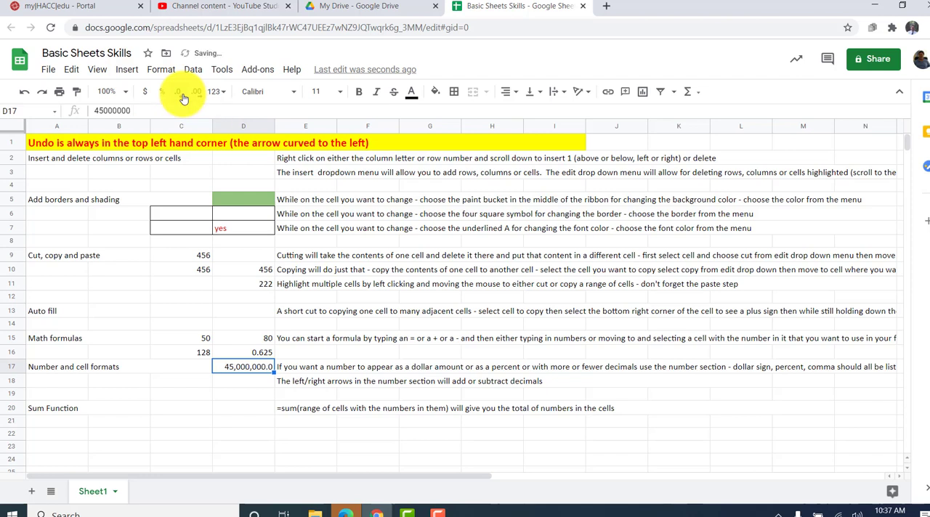
# - Reduce the number in cell D17 to no decimal places
pyautogui.click(183, 97)
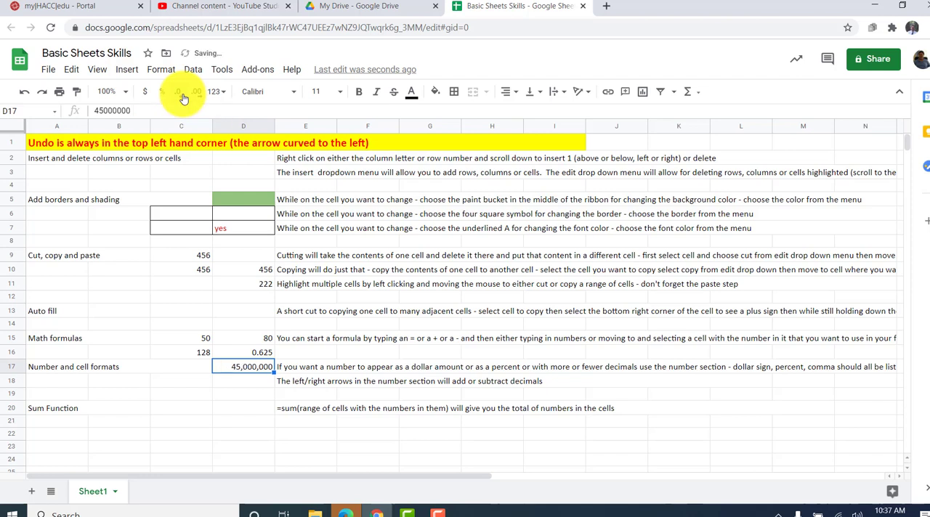
pyautogui.click(210, 372)
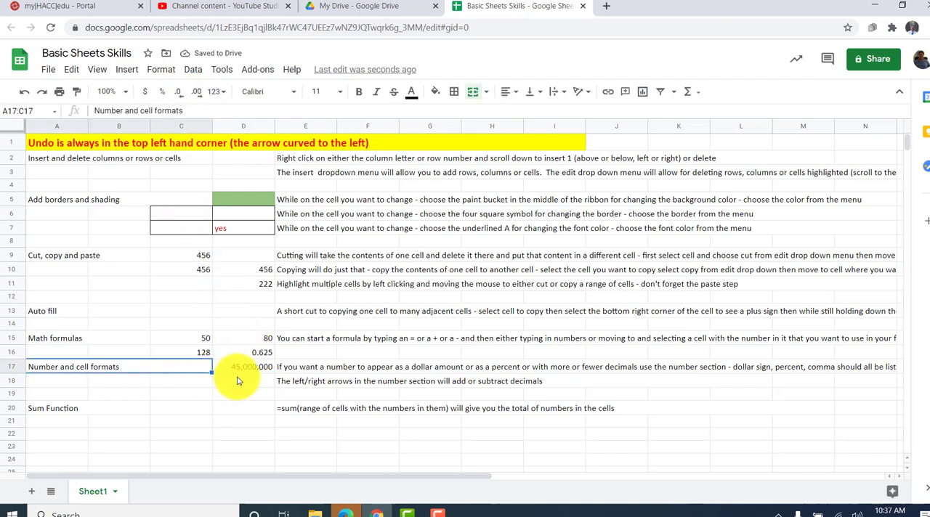
# - Enter .25 in cell D18 and format it as a percent
pyautogui.click(246, 380)
pyautogui.write('.25')
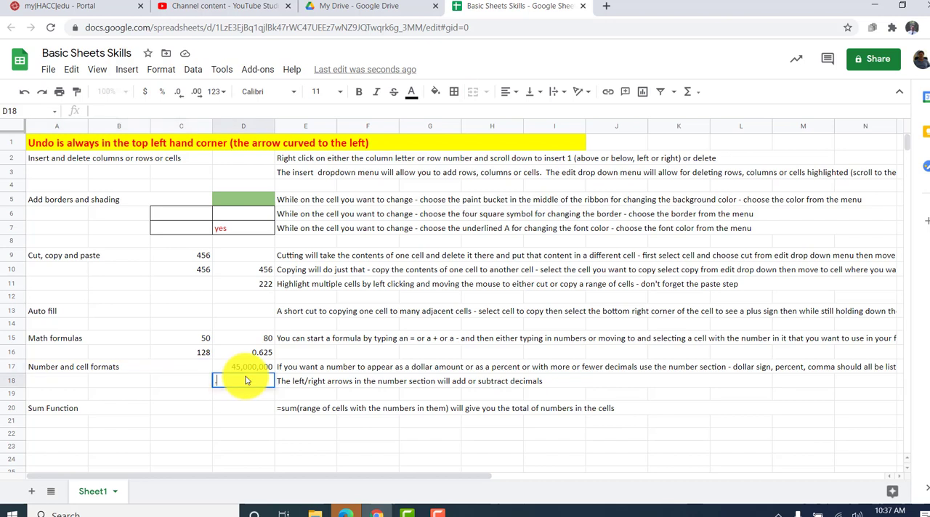
pyautogui.press('Return')
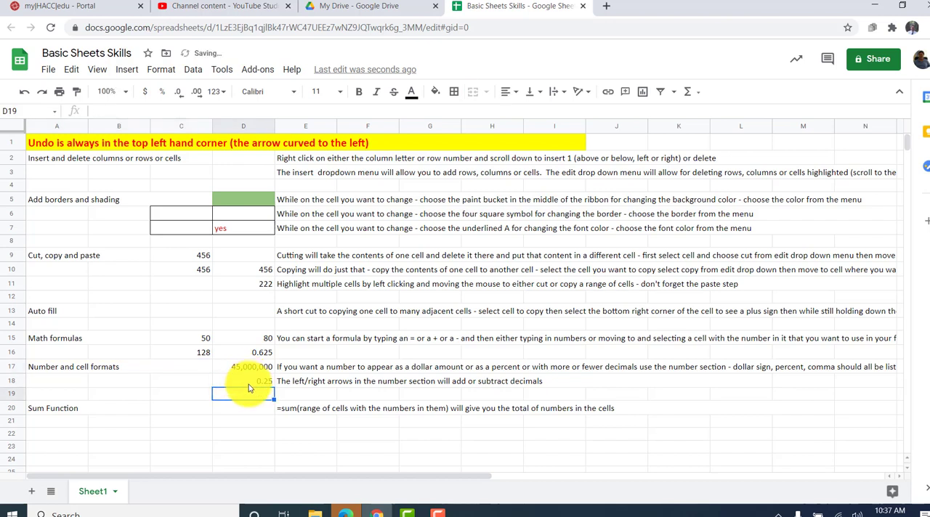
pyautogui.click(249, 385)
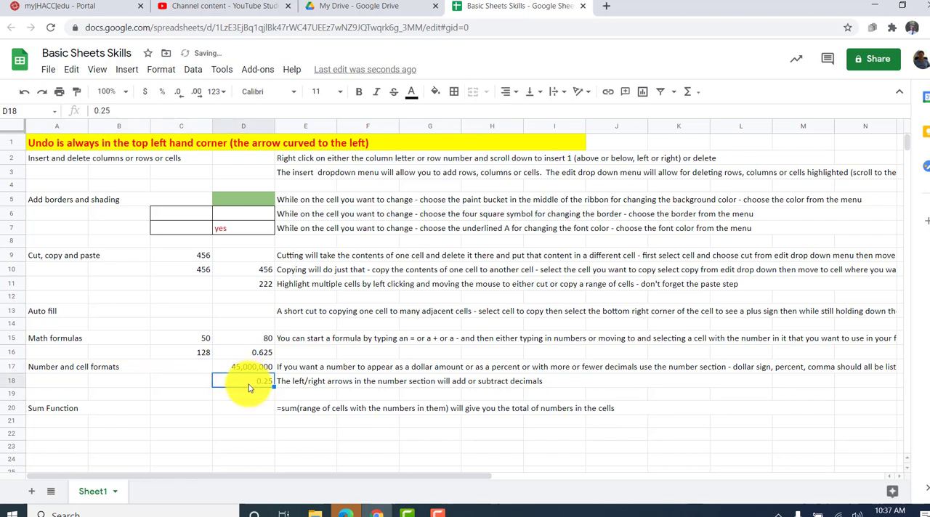
pyautogui.click(162, 93)
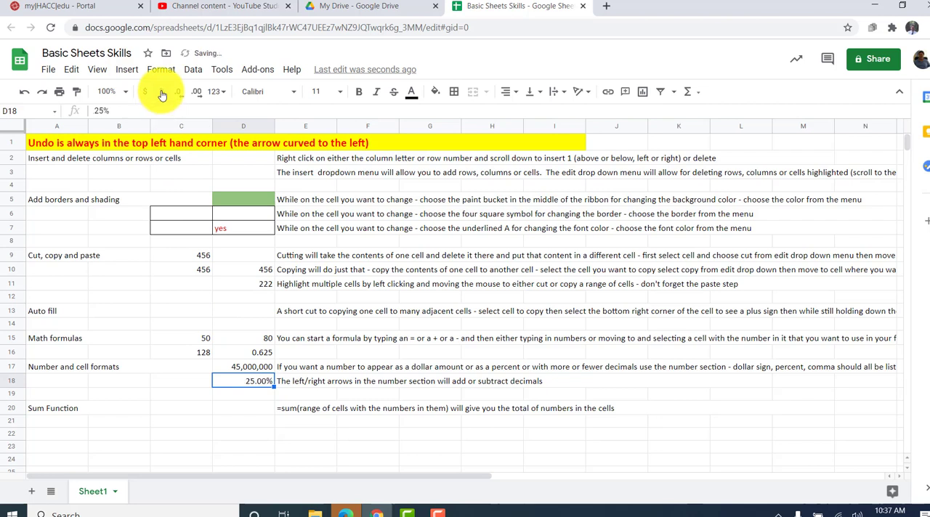
# - Reduce the percent in cell D18 to no decimal places, and bring it back to two decimal places
pyautogui.click(179, 94)
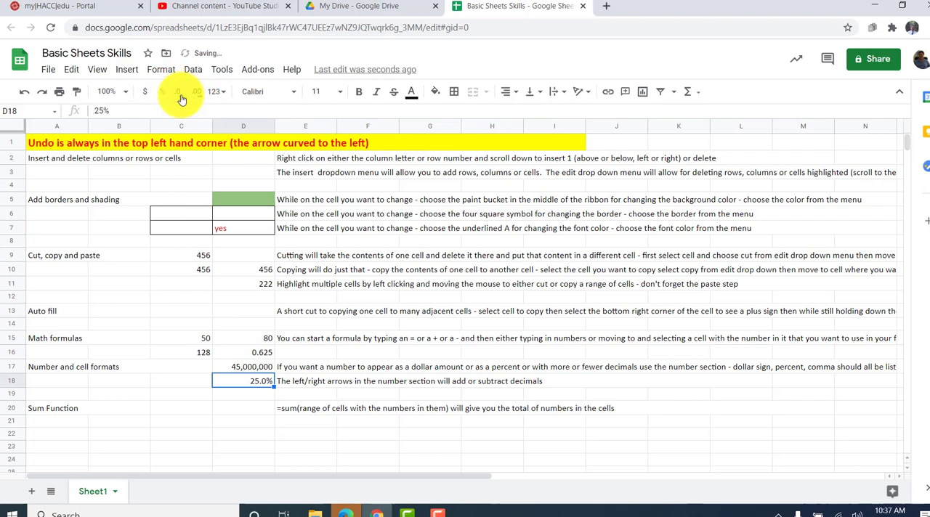
pyautogui.click(179, 95)
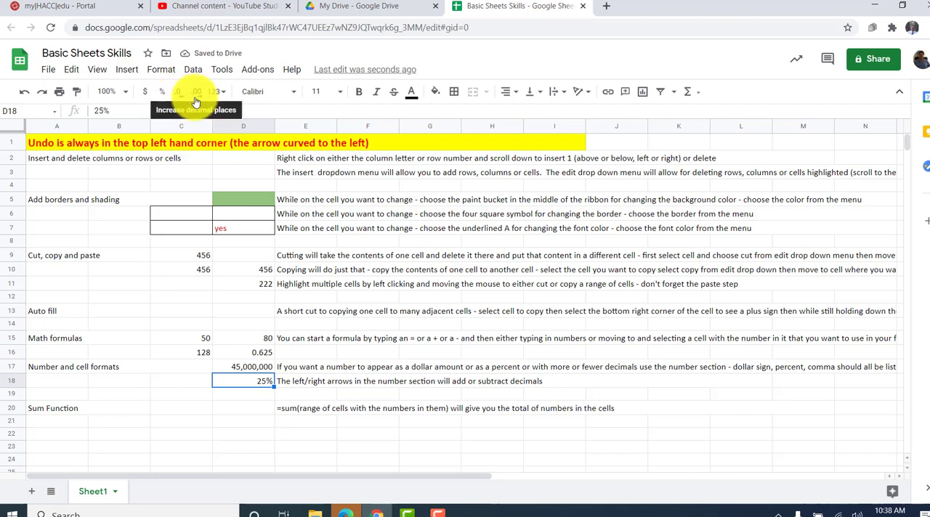
pyautogui.click(197, 93)
pyautogui.click(197, 93)
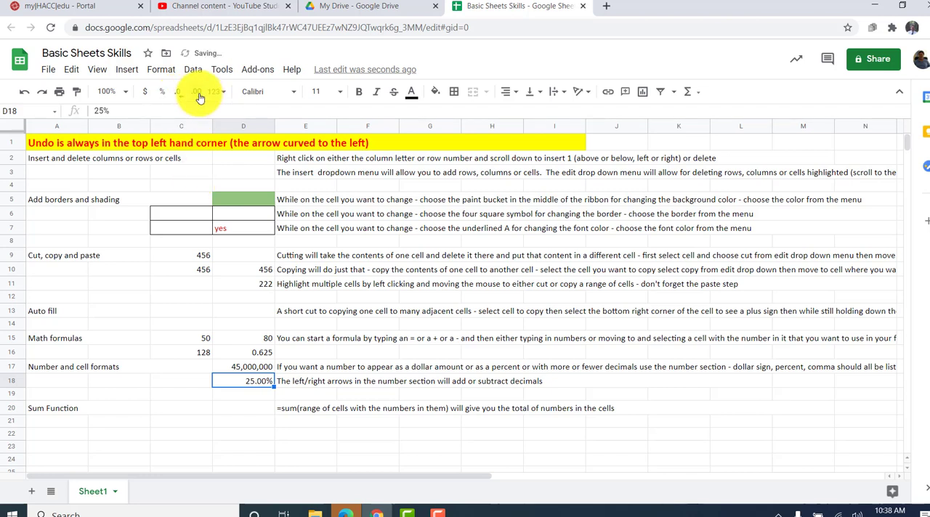
pyautogui.click(183, 382)
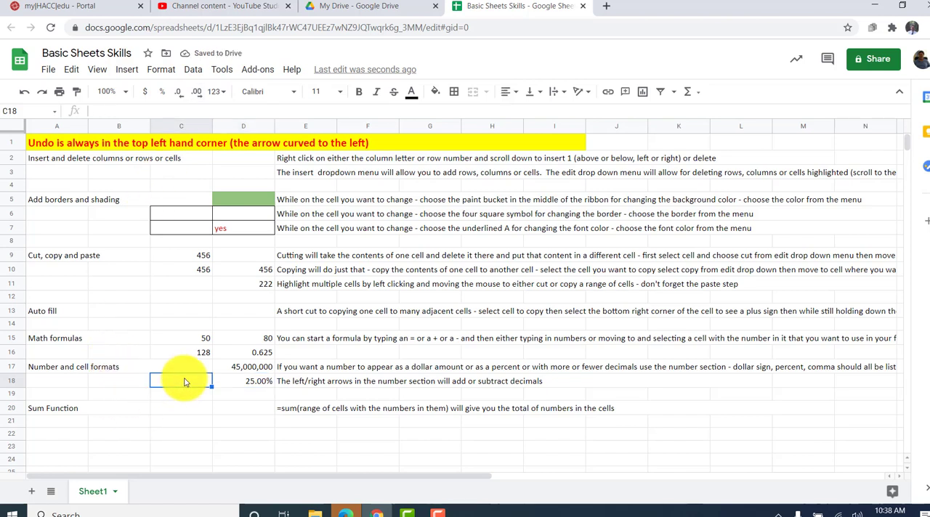
pyautogui.click(243, 409)
# - Replace the value in cell D18 with 0.6 and format it as a percent with no decimal places
pyautogui.click(241, 385)
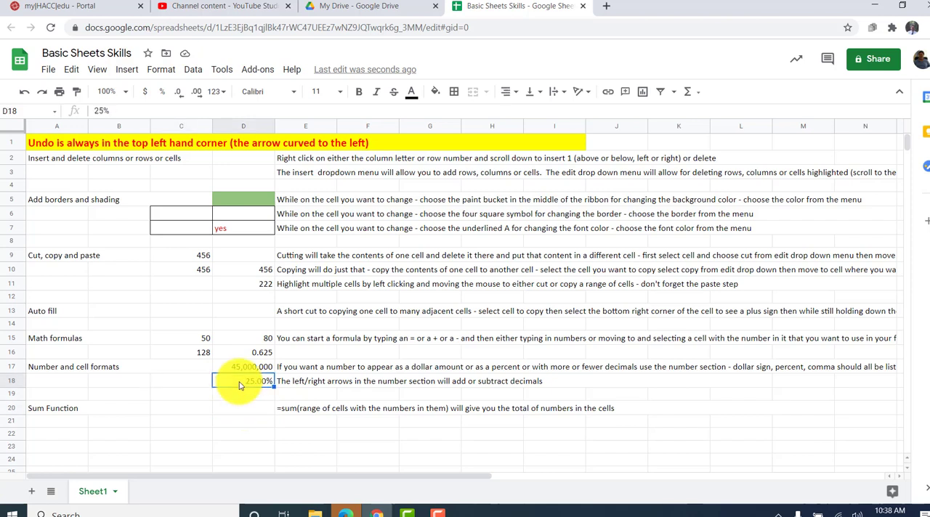
pyautogui.write('0.6')
pyautogui.press('Return')
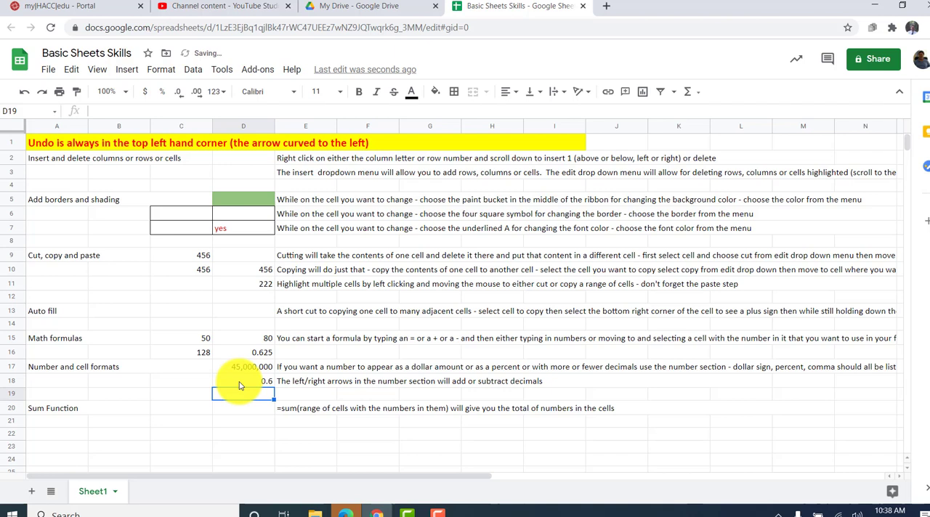
pyautogui.click(241, 383)
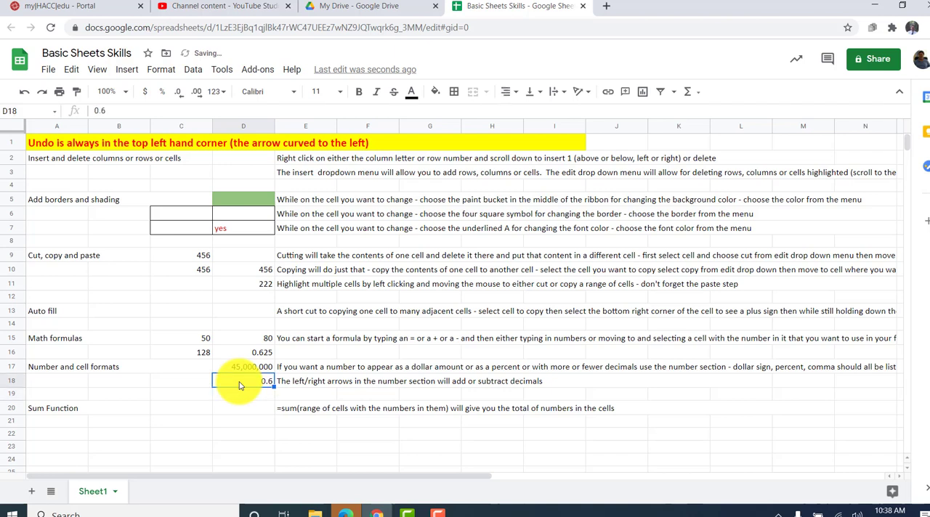
pyautogui.click(162, 93)
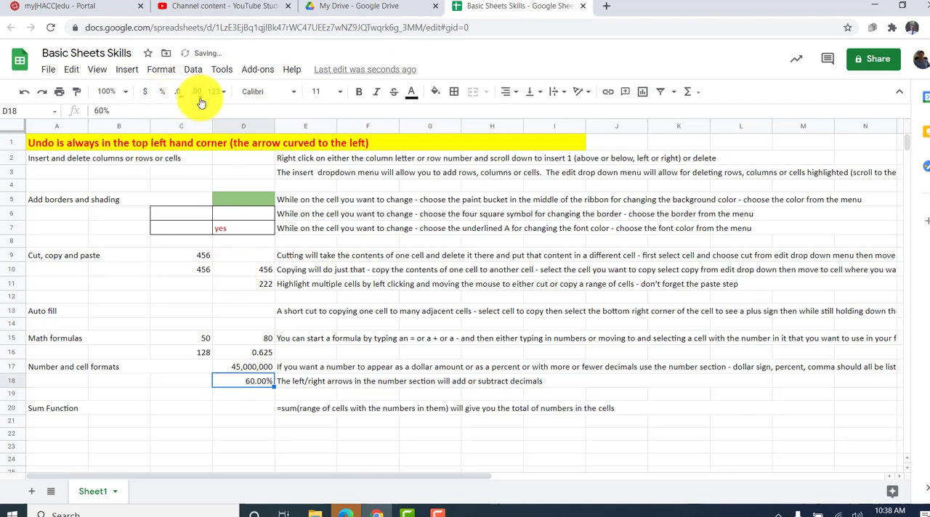
pyautogui.click(179, 93)
pyautogui.click(179, 93)
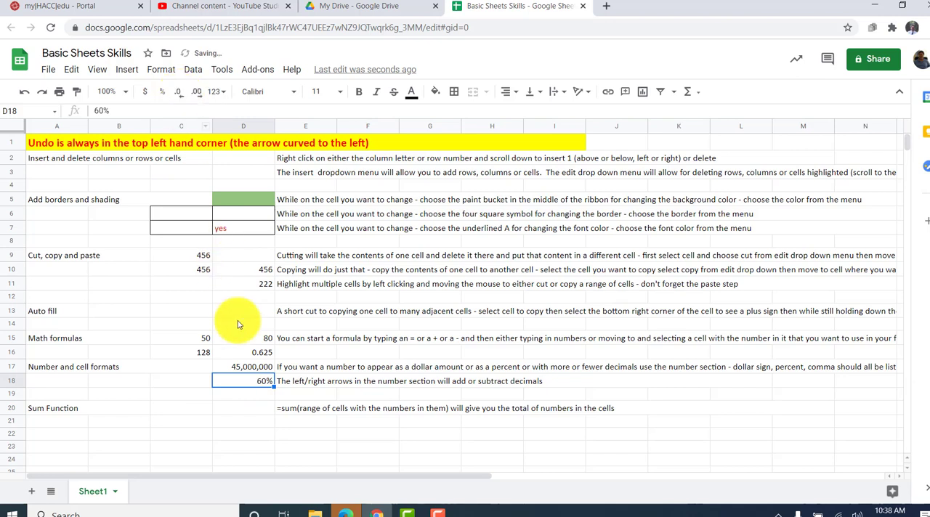
pyautogui.click(230, 394)
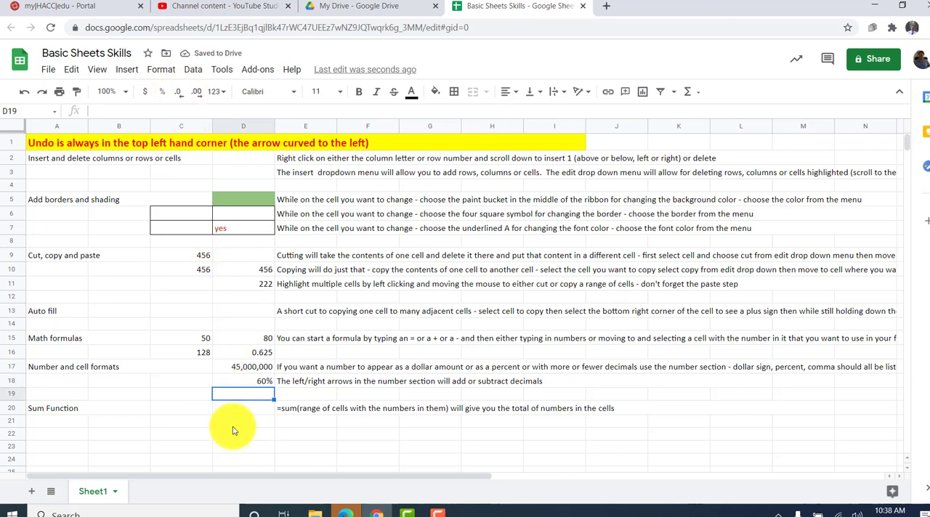
# - Enter the numbers 45, 55 and 65 down cells D20 to D22 in the Sum Function section
pyautogui.click(232, 411)
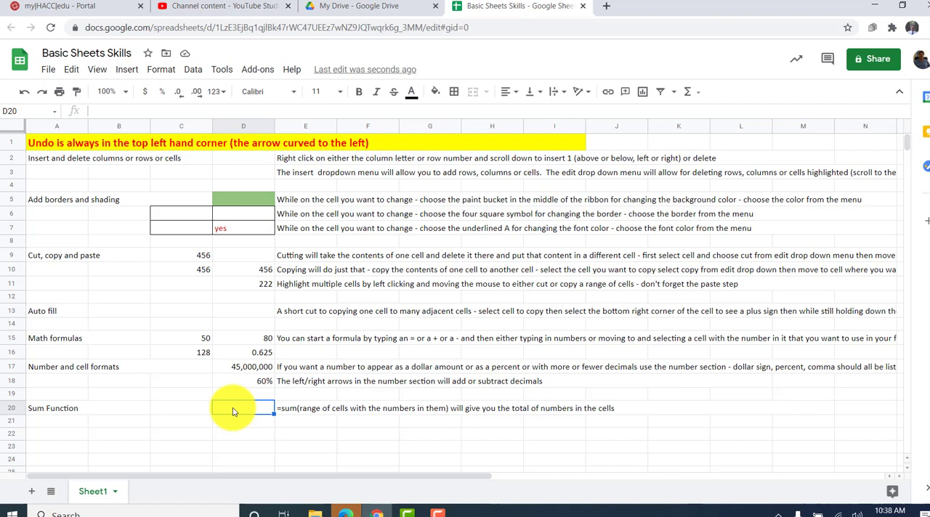
pyautogui.write('45')
pyautogui.press('Return')
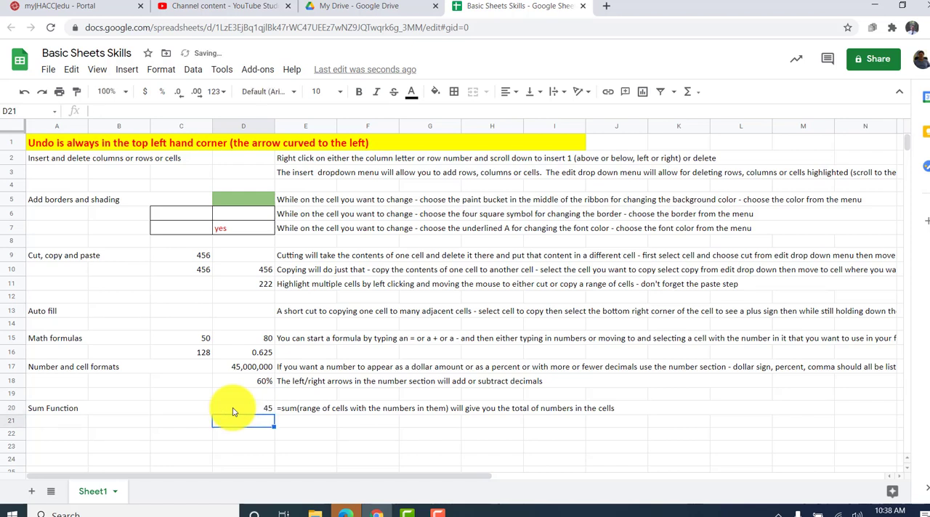
pyautogui.write('55')
pyautogui.press('Return')
pyautogui.write('65')
pyautogui.press('Return')
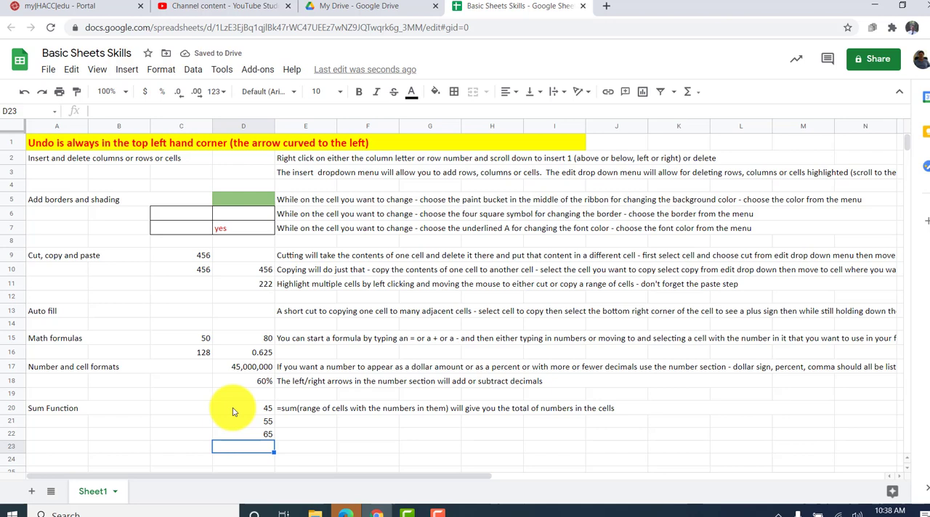
# - Total the three numbers in cell D23 with the formula =sum(D20:D22)
pyautogui.write('=')
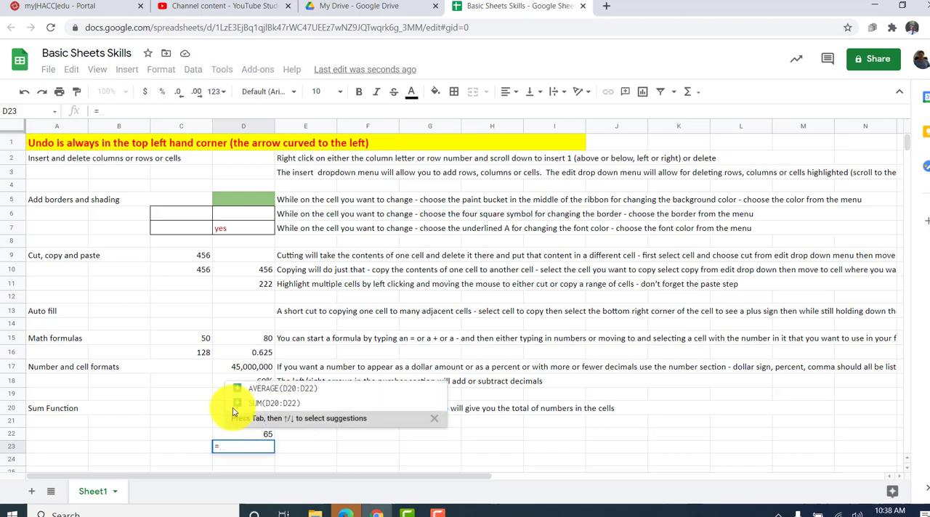
pyautogui.write('sum')
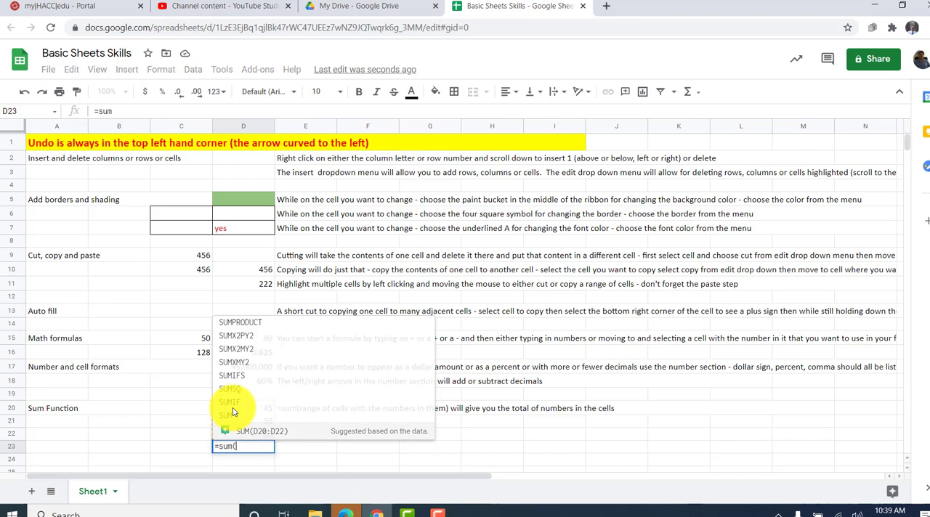
pyautogui.write('(')
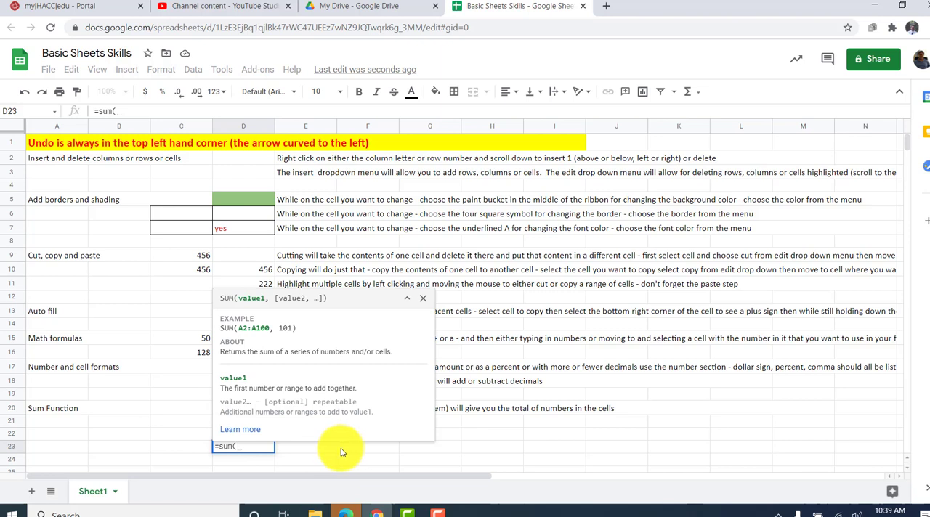
pyautogui.click(238, 412)
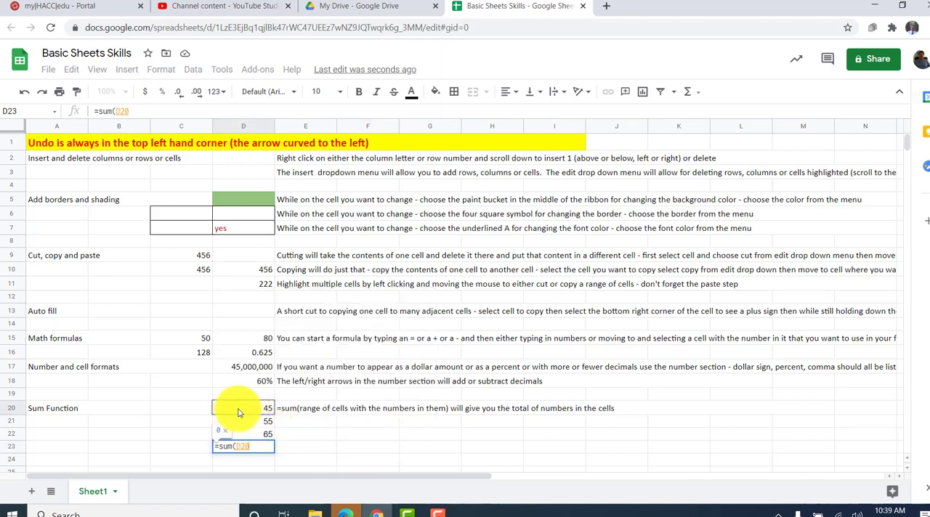
pyautogui.moveTo(238, 411); pyautogui.dragTo(244, 434)
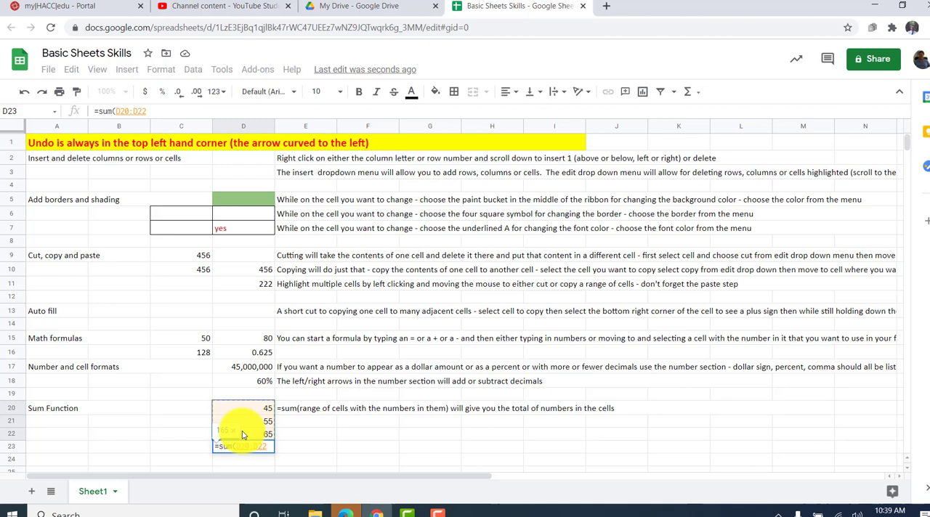
pyautogui.write(')')
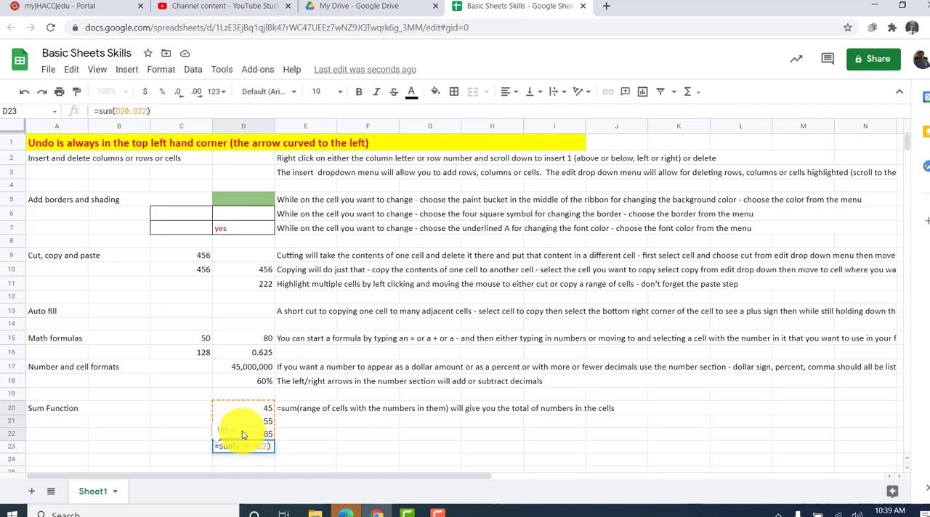
pyautogui.press('Return')
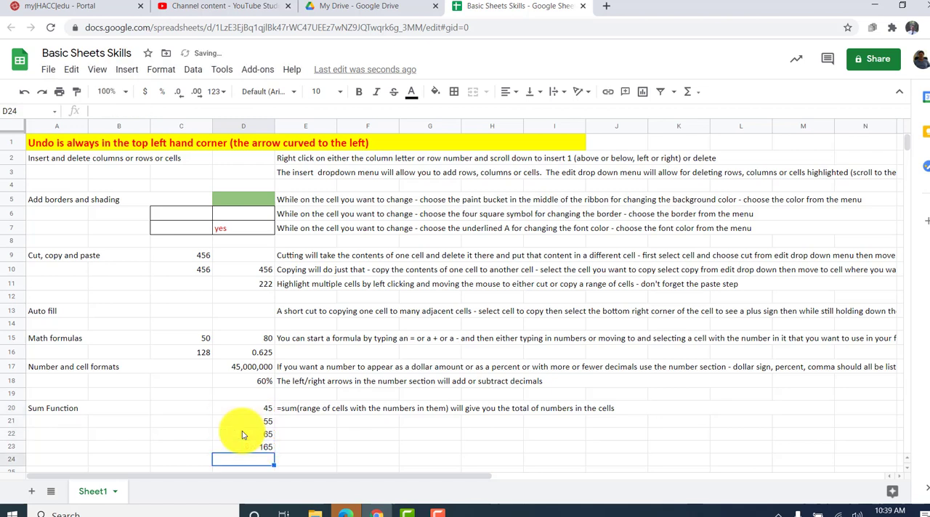
# - Change the first number of the summed range, in cell D20, to 50
pyautogui.press('Up')
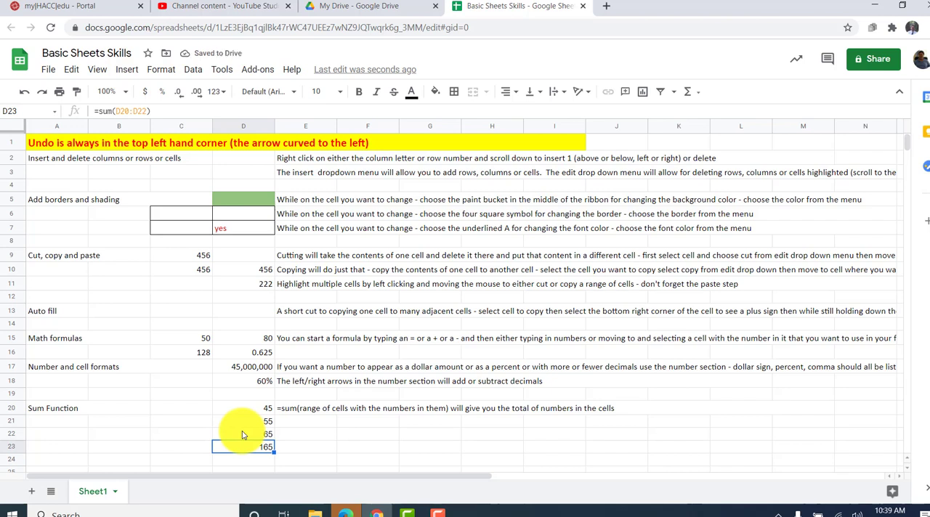
pyautogui.press('Up')
pyautogui.press('Up')
pyautogui.press('Up')
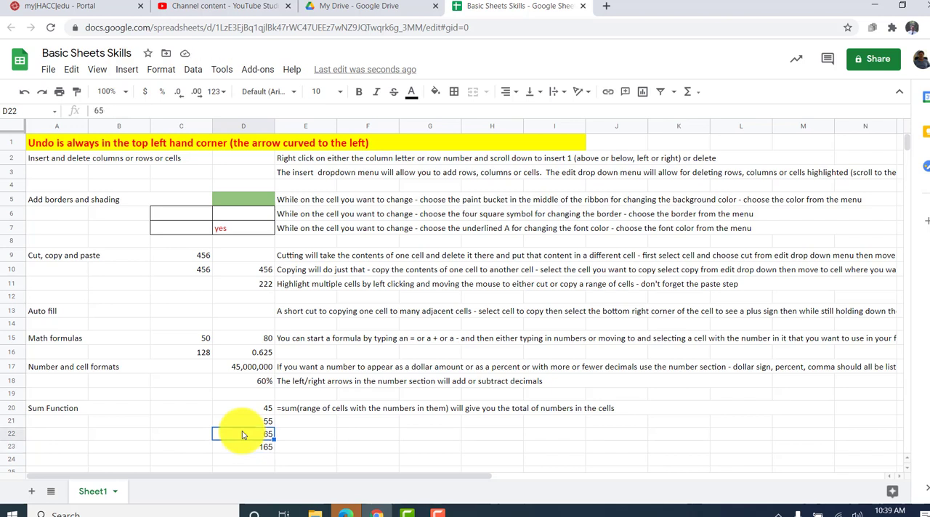
pyautogui.write('50')
pyautogui.press('Return')
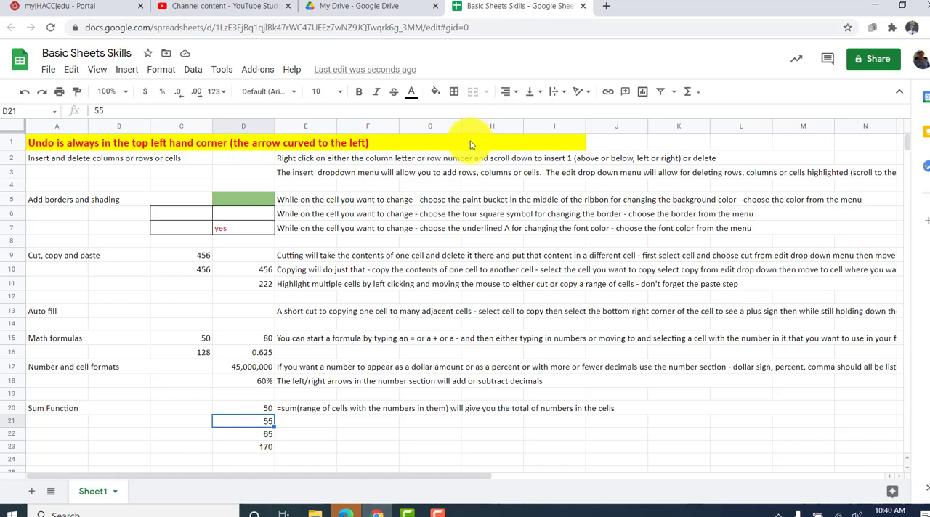
pyautogui.click(410, 514)
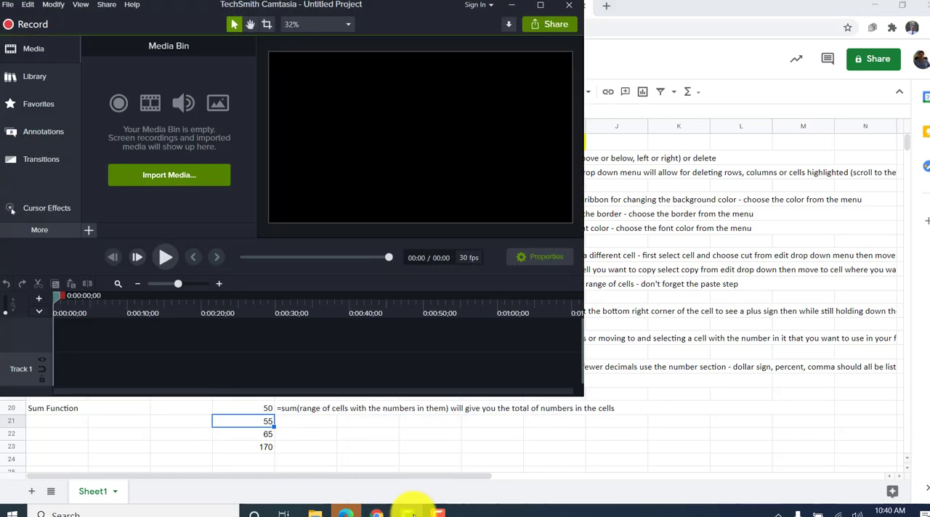